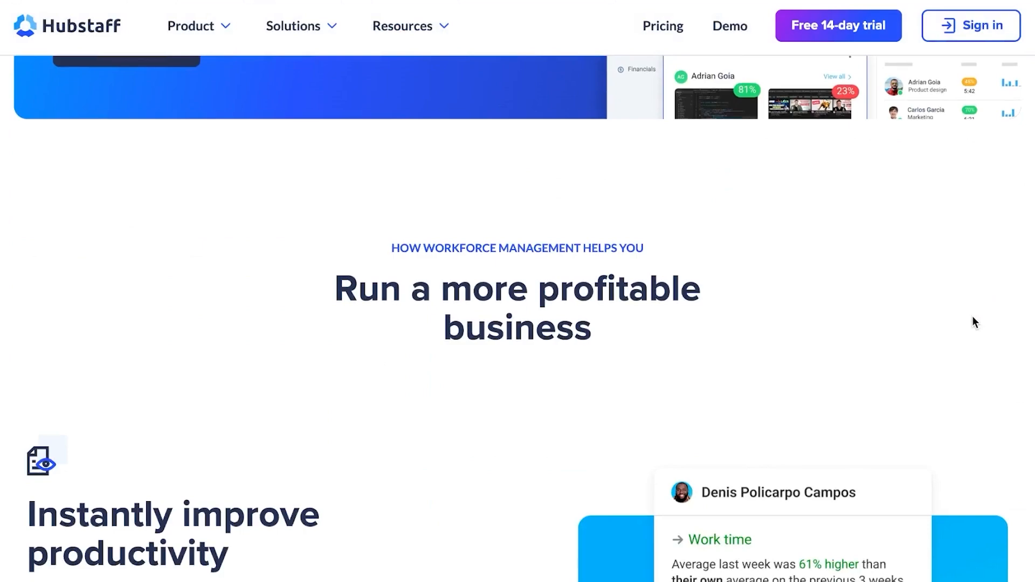
Step: Look through the Hubstaff homepage, covering the time tracking features, customer results, review ratings and workforce management benefits
scroll(973, 318, "down", 20)
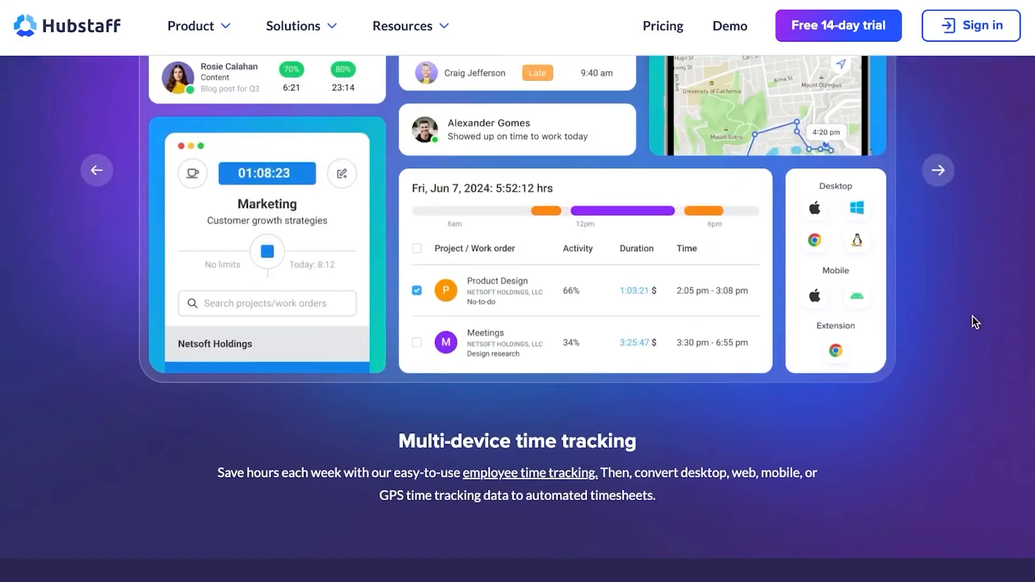
scroll(972, 316, "up", 10)
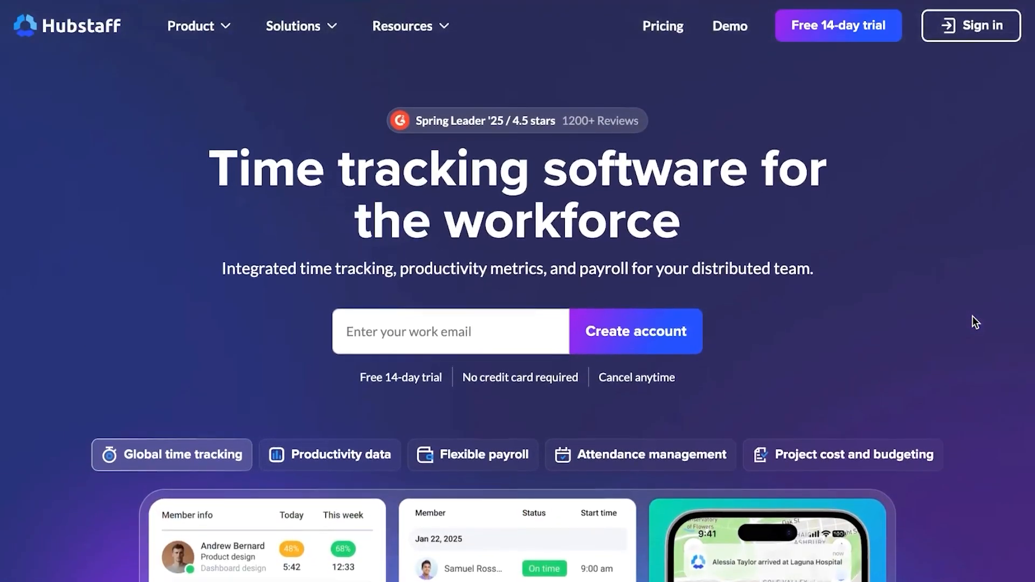
scroll(972, 316, "down", 10)
scroll(972, 316, "down", 15)
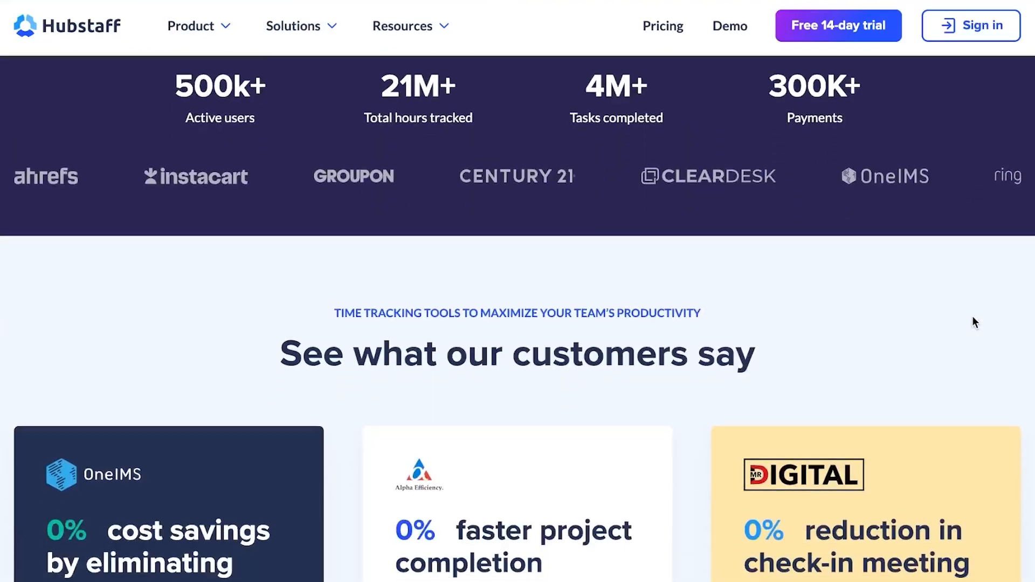
scroll(972, 316, "down", 15)
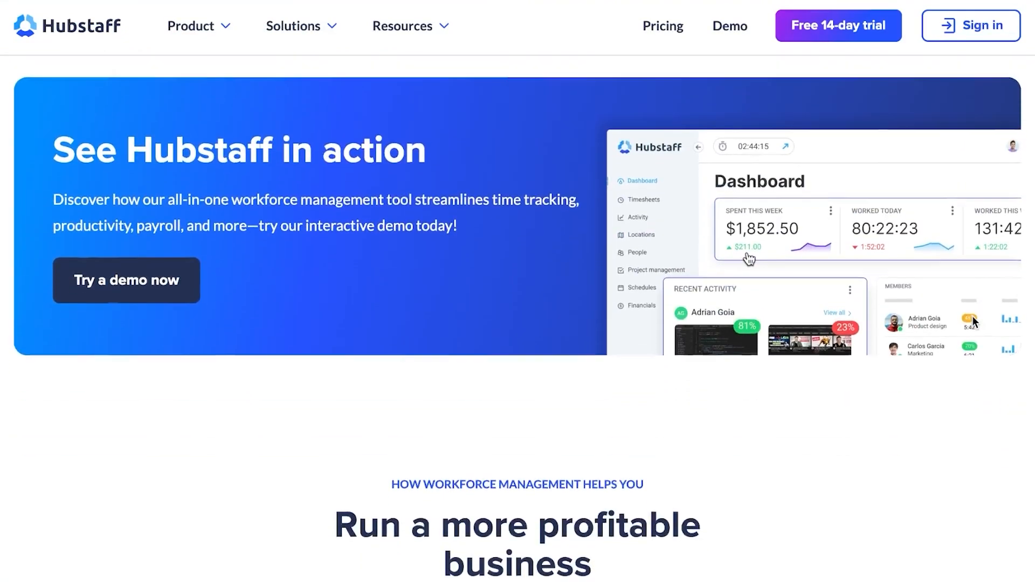
scroll(972, 319, "up", 15)
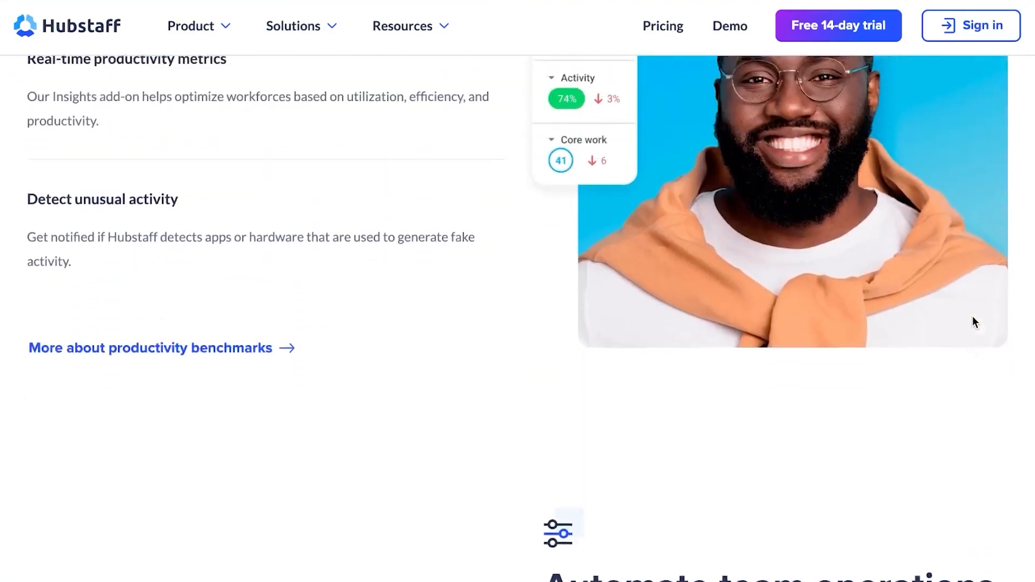
scroll(972, 316, "up", 15)
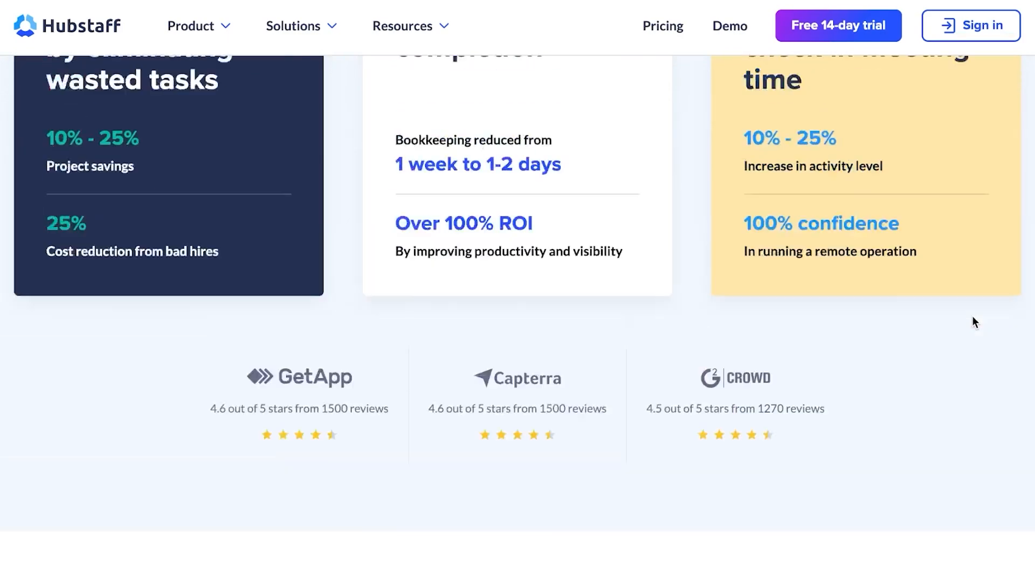
scroll(971, 316, "up", 10)
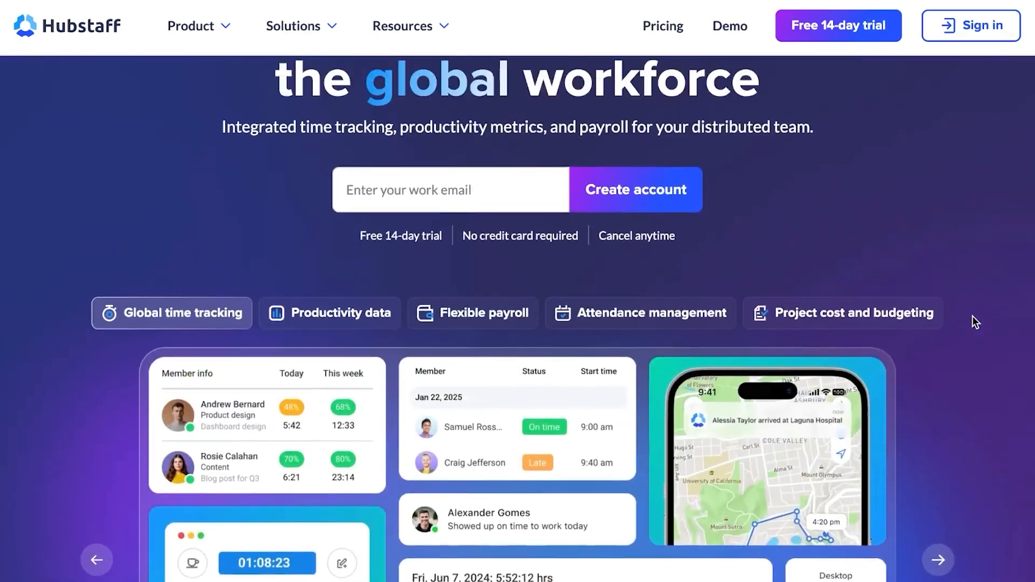
scroll(972, 316, "down", 10)
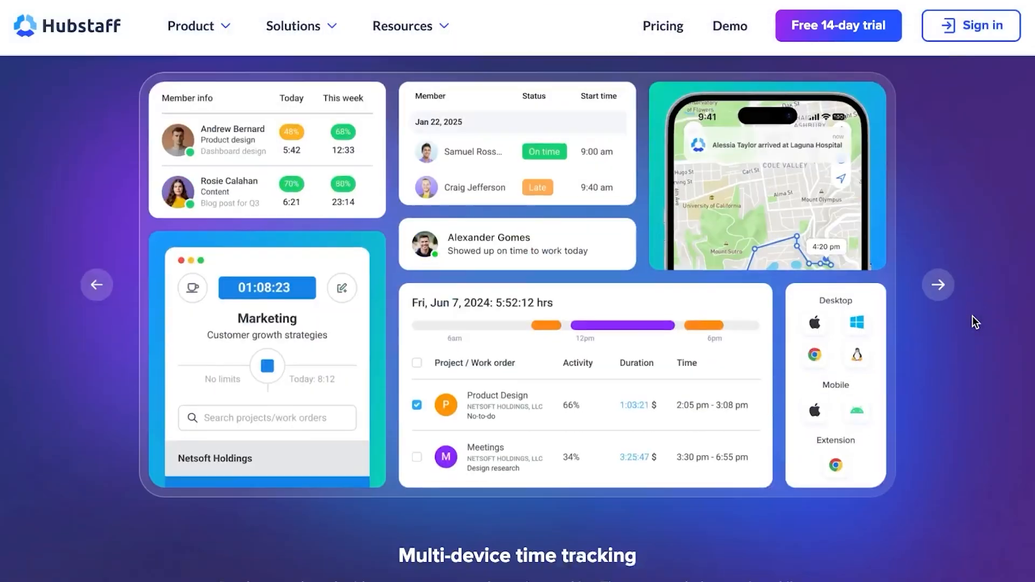
scroll(972, 317, "up", 10)
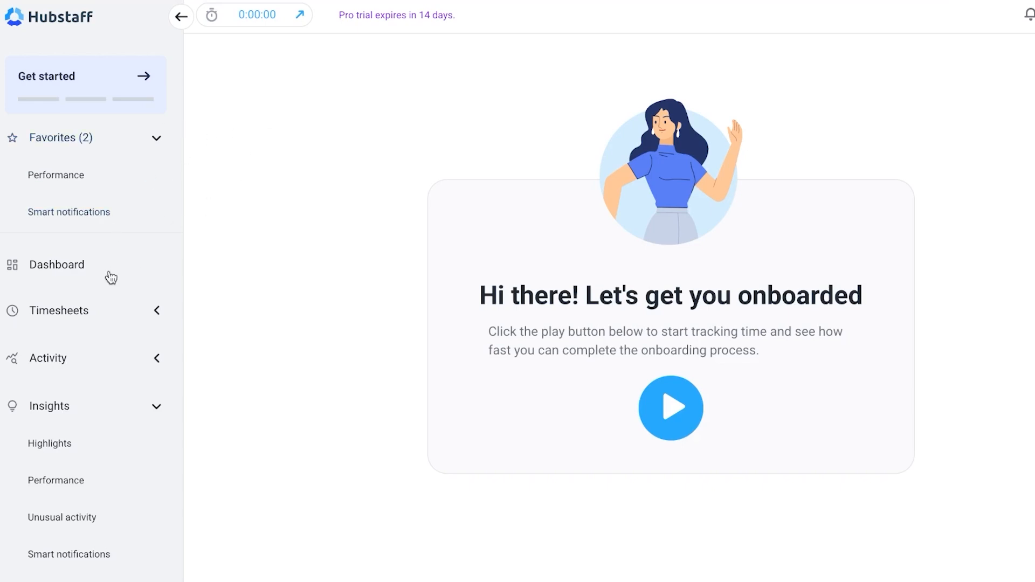
Step: Open the organization's Members page from the People section and dismiss the welcome pop-up
scroll(89, 263, "down", 3)
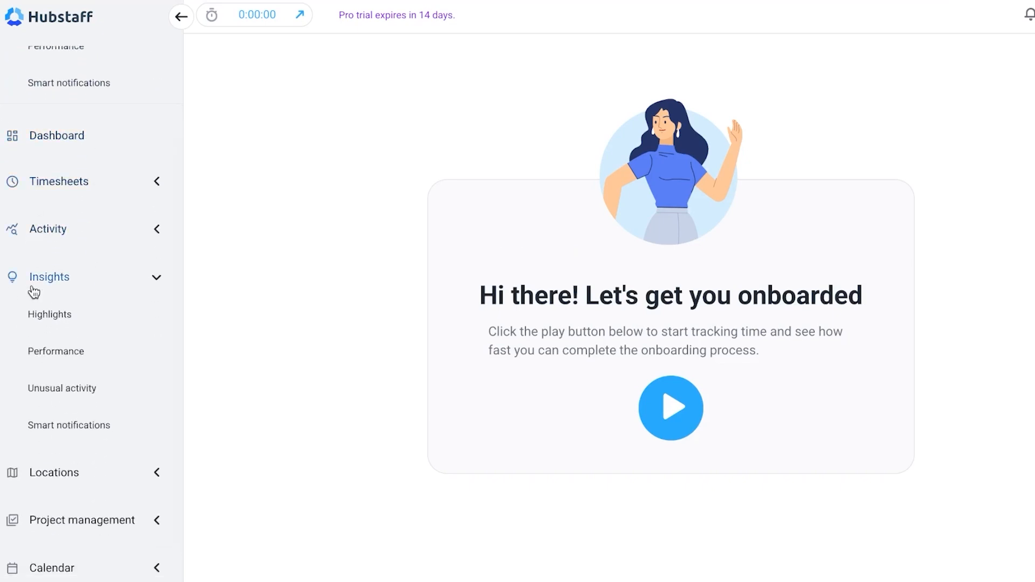
scroll(34, 292, "down", 2)
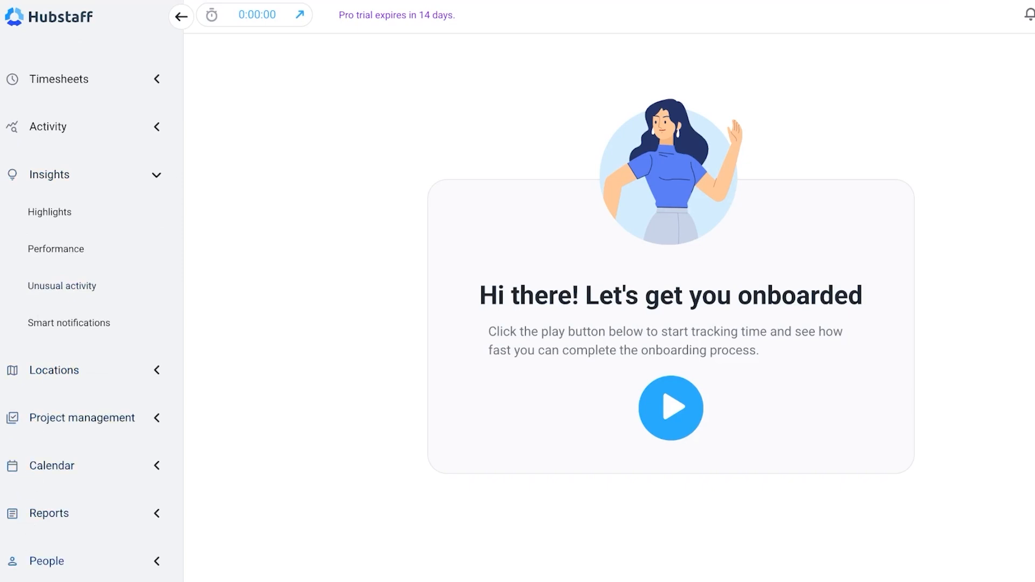
scroll(66, 444, "down", 1)
scroll(65, 443, "up", 5)
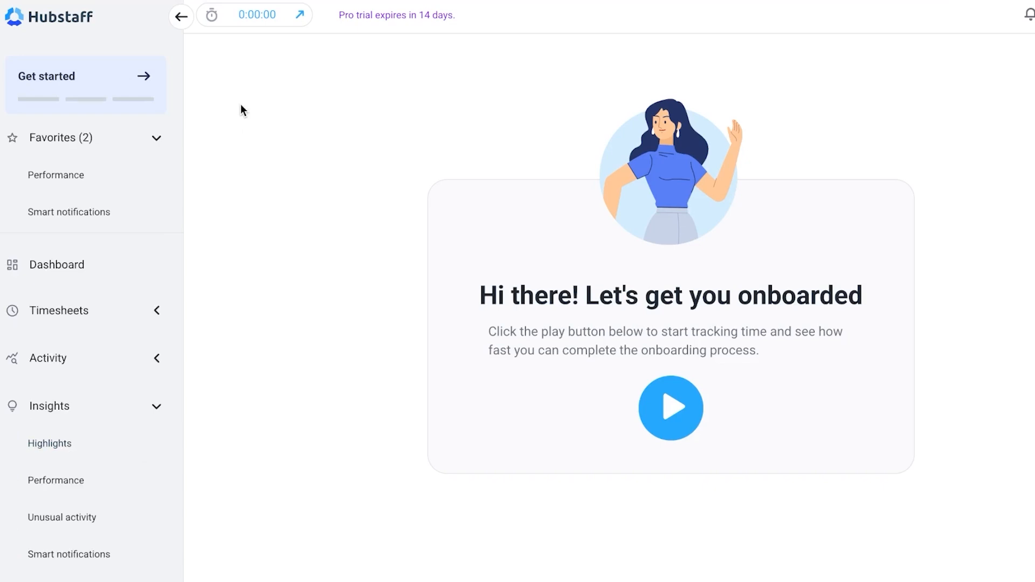
scroll(241, 107, "down", 1)
scroll(77, 324, "down", 5)
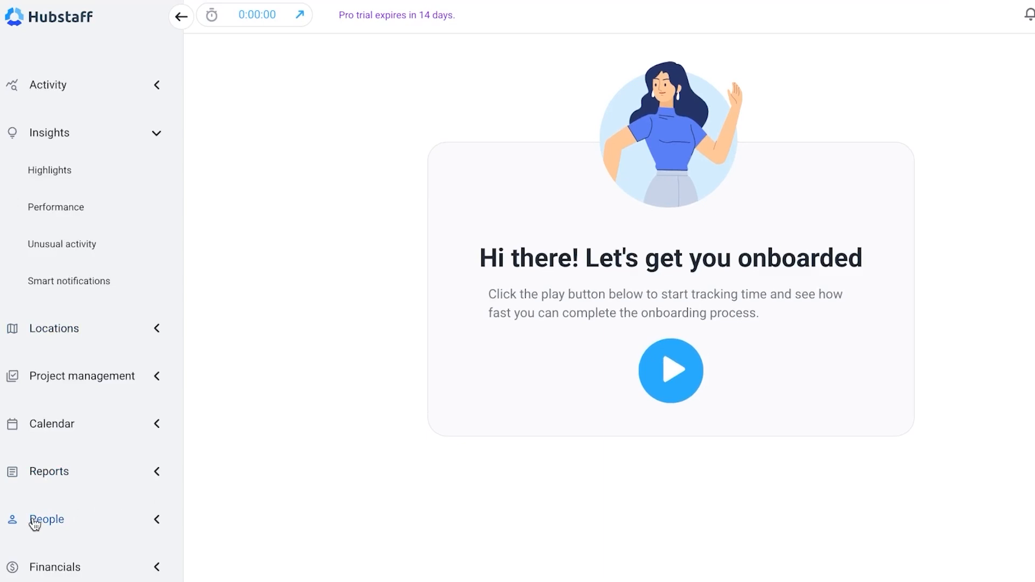
left_click(130, 519)
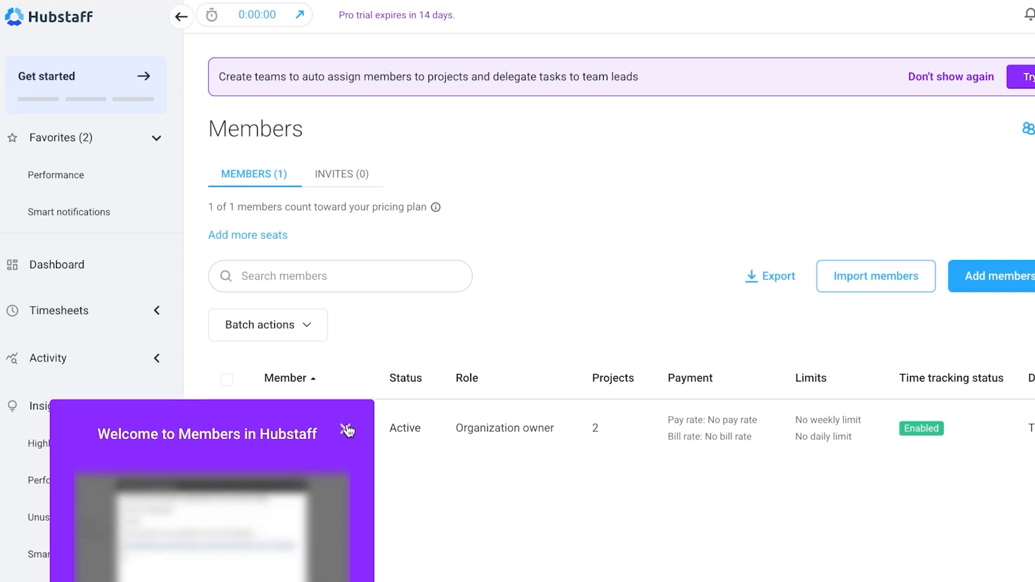
left_click(345, 431)
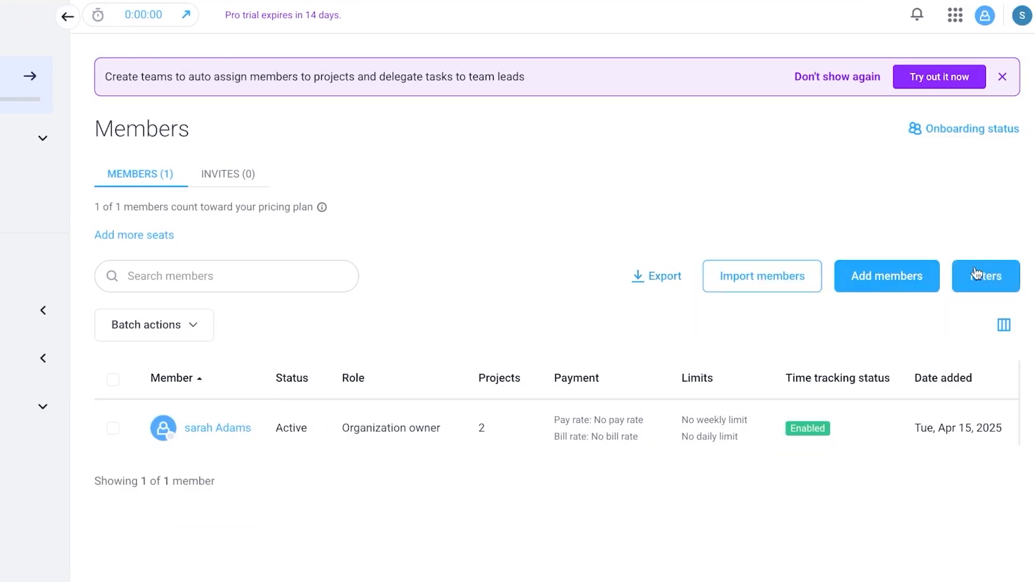
Step: Start a member invitation by email, enter the invitee's email address and set the pay rate to 20 USD/hr
left_click(899, 269)
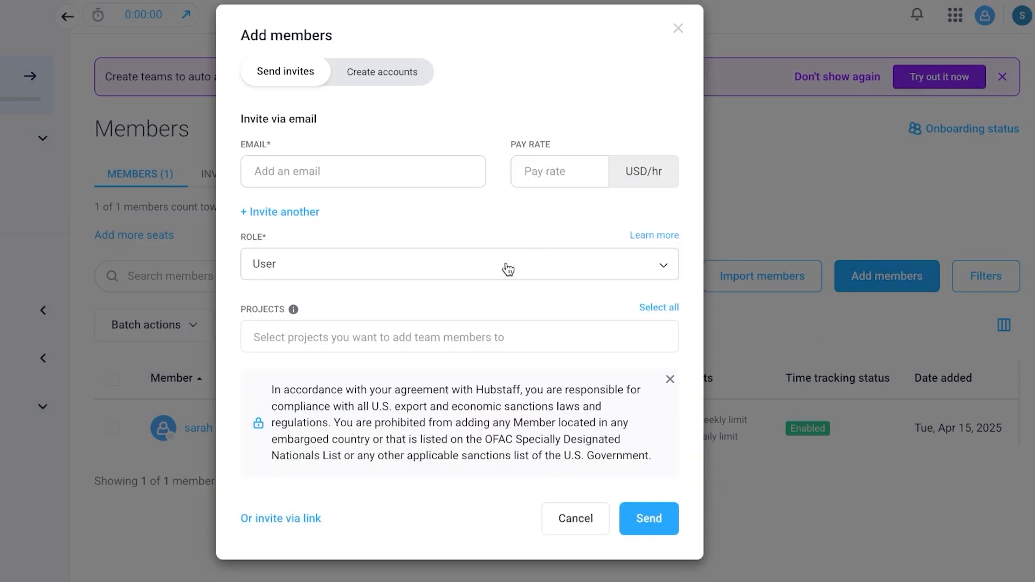
left_click(433, 170)
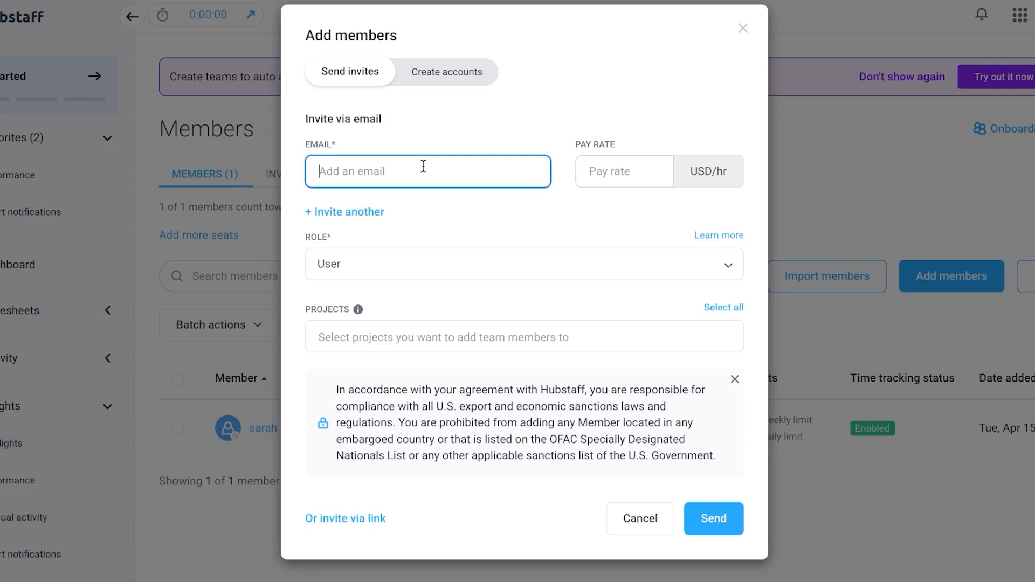
key("ctrl+v")
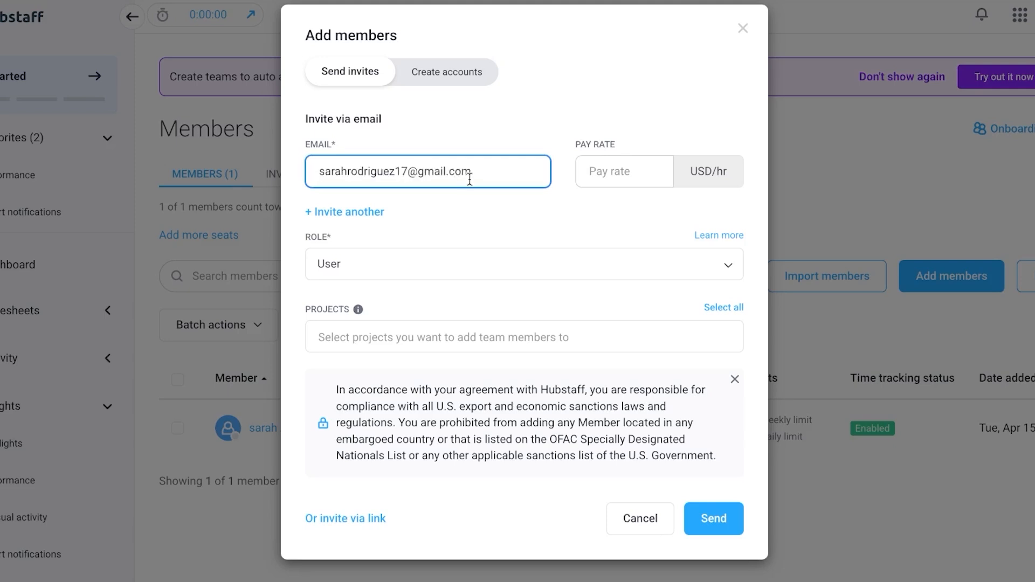
left_click(593, 178)
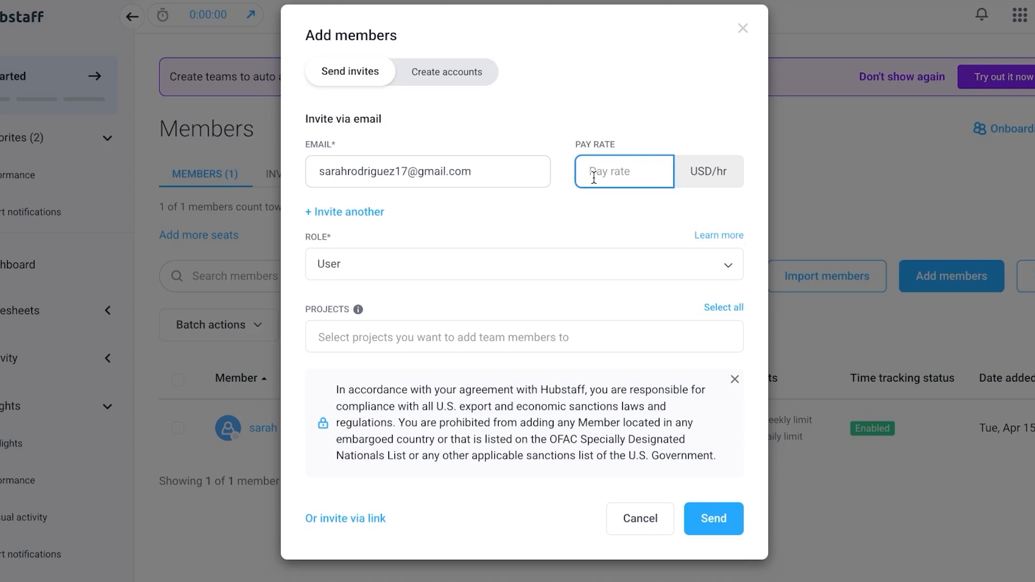
type("20")
left_click(643, 209)
Step: Set the invitee's role to Project manager and assign them to the organization's own project instead of Getting Started
left_click(423, 270)
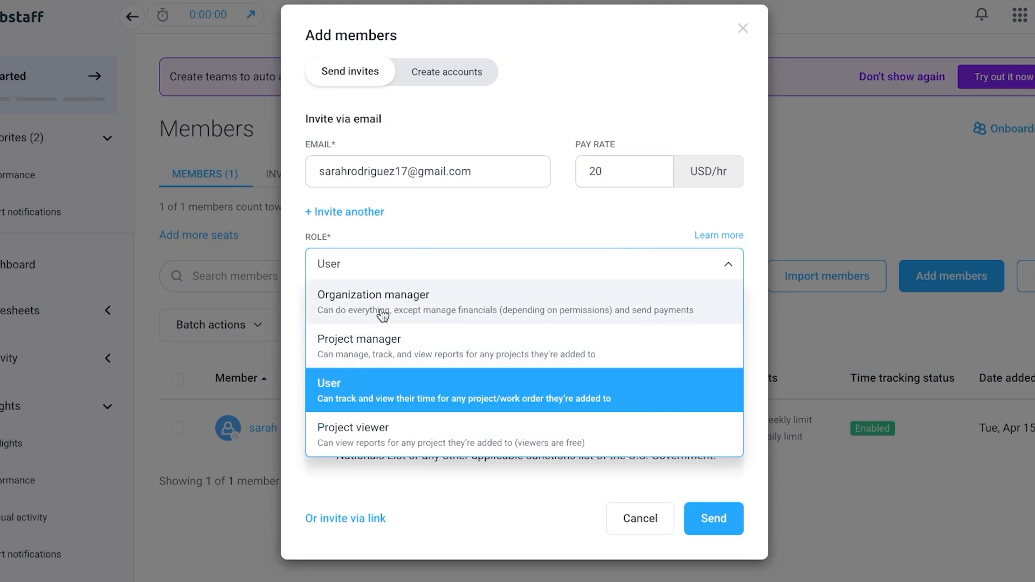
left_click(358, 361)
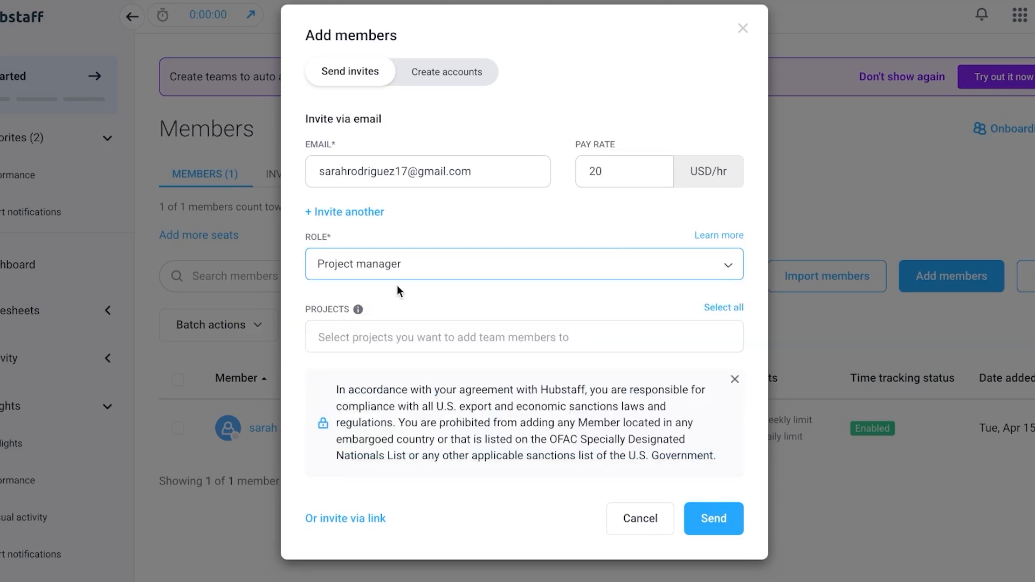
left_click(393, 339)
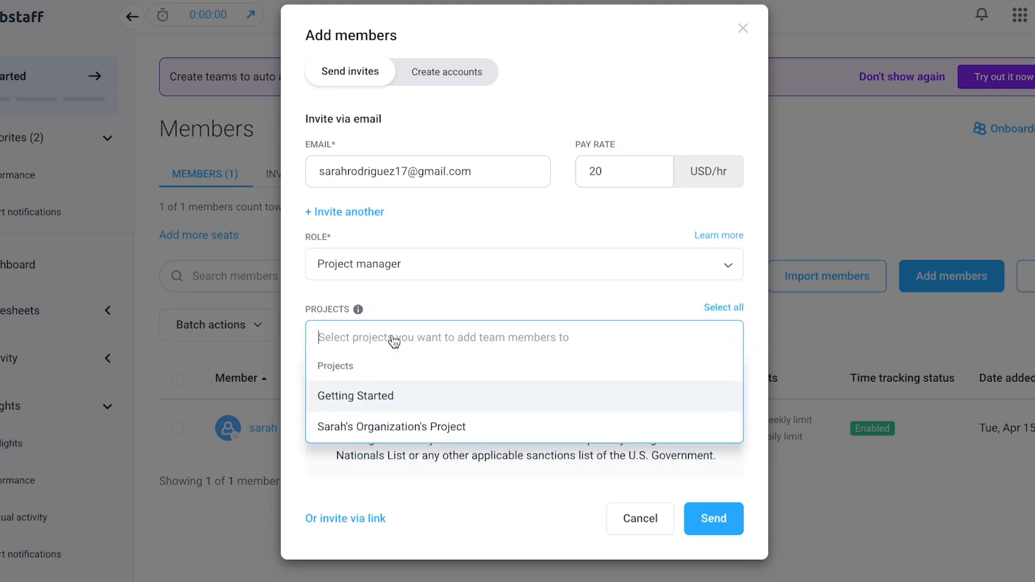
left_click(366, 426)
left_click(508, 301)
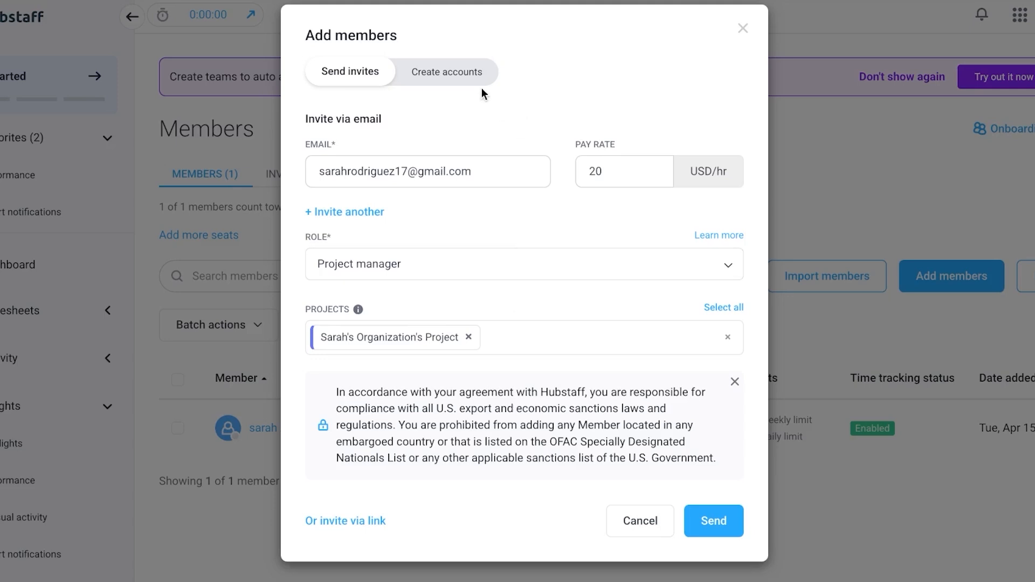
Step: Check the Create accounts option, return to the email invitation and send it, dismissing the teams promotion
left_click(437, 85)
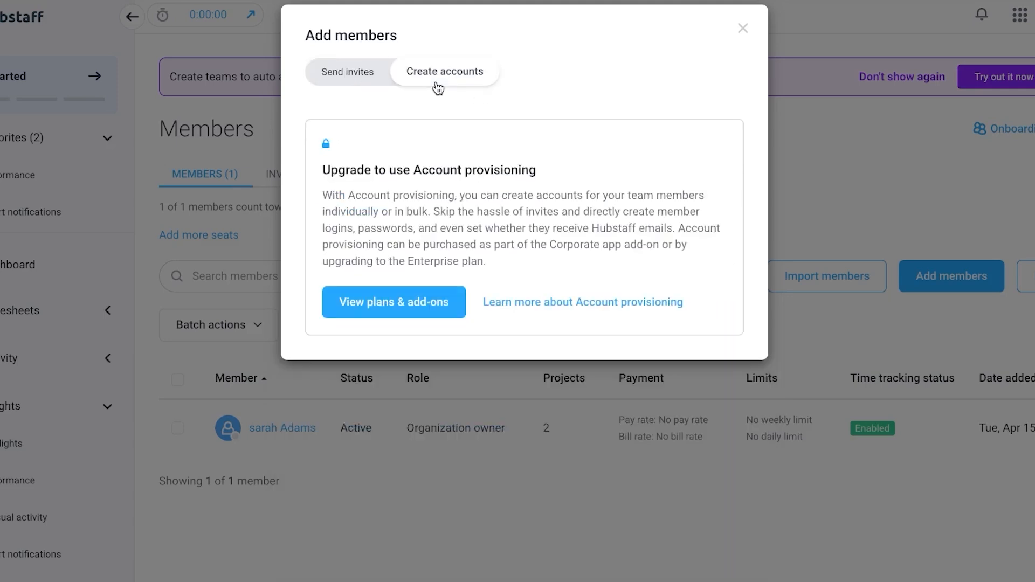
left_click(338, 75)
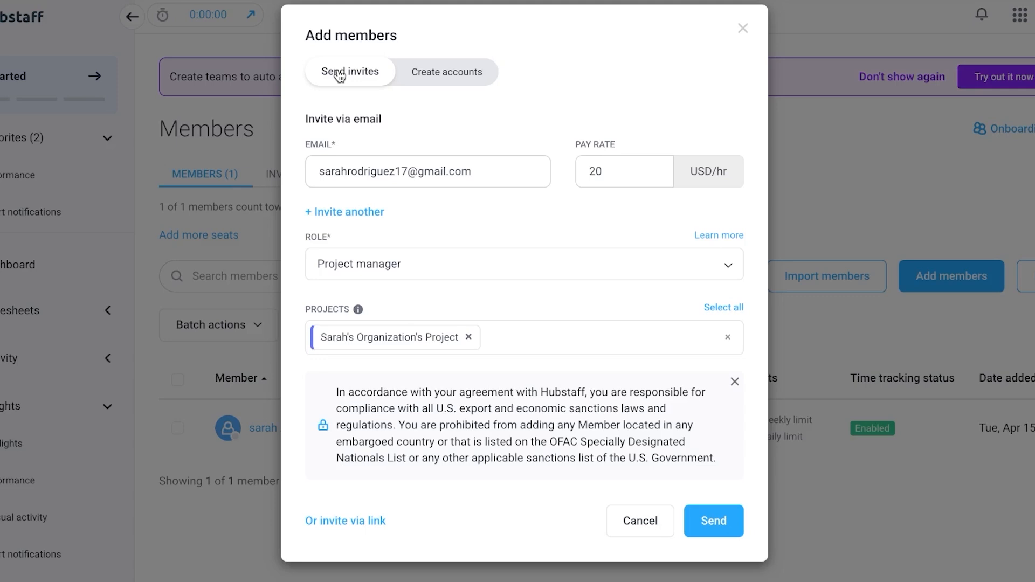
left_click(711, 522)
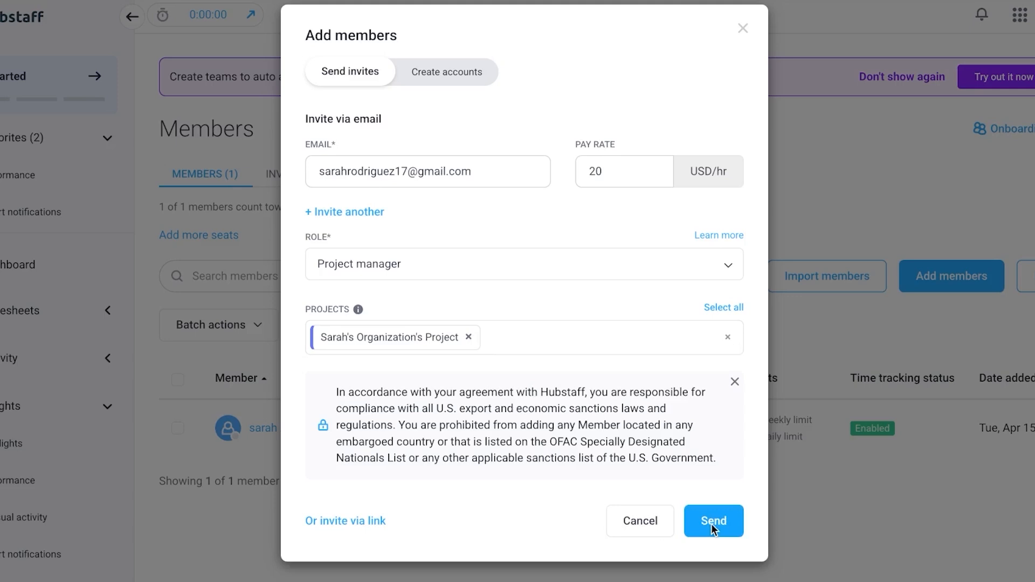
left_click(711, 521)
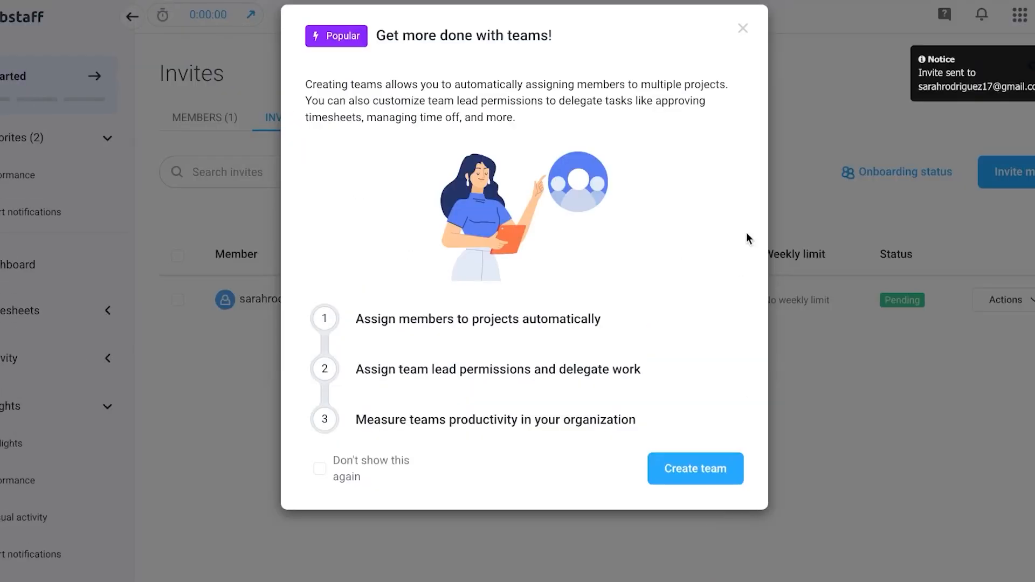
left_click(743, 30)
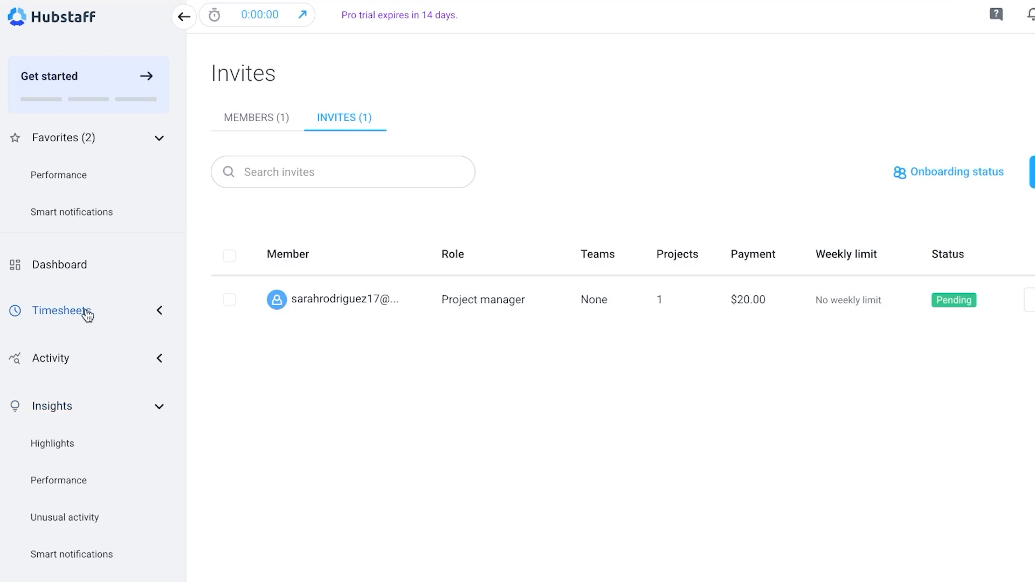
Step: View the daily timesheets page and look at the timer's project and to-do options
left_click(86, 312)
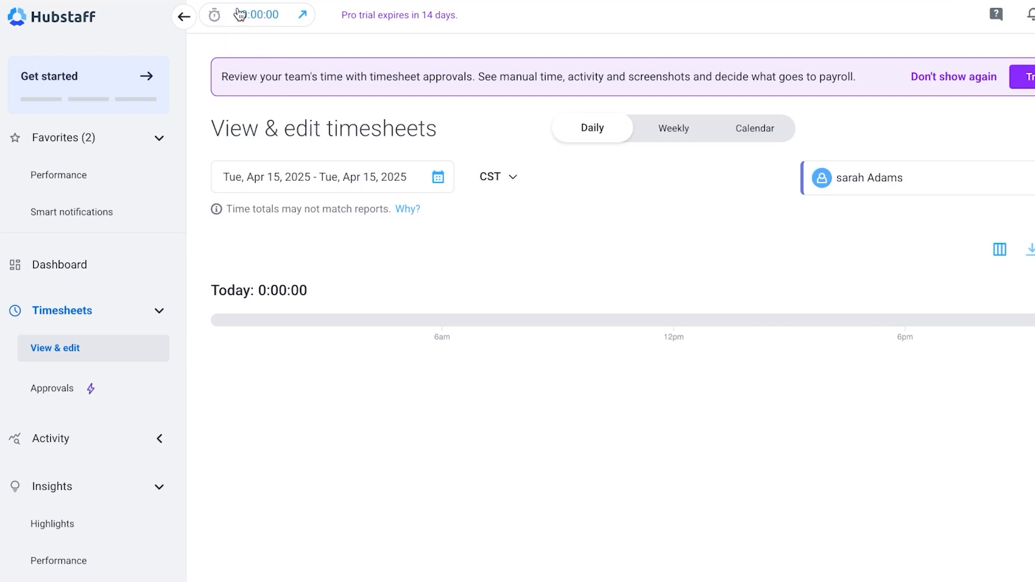
left_click(216, 18)
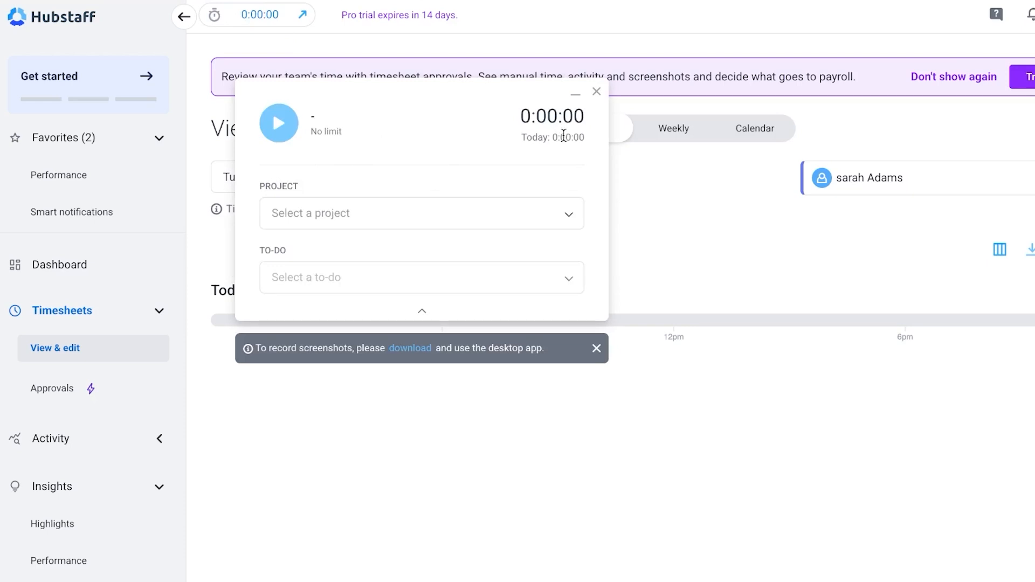
left_click(595, 90)
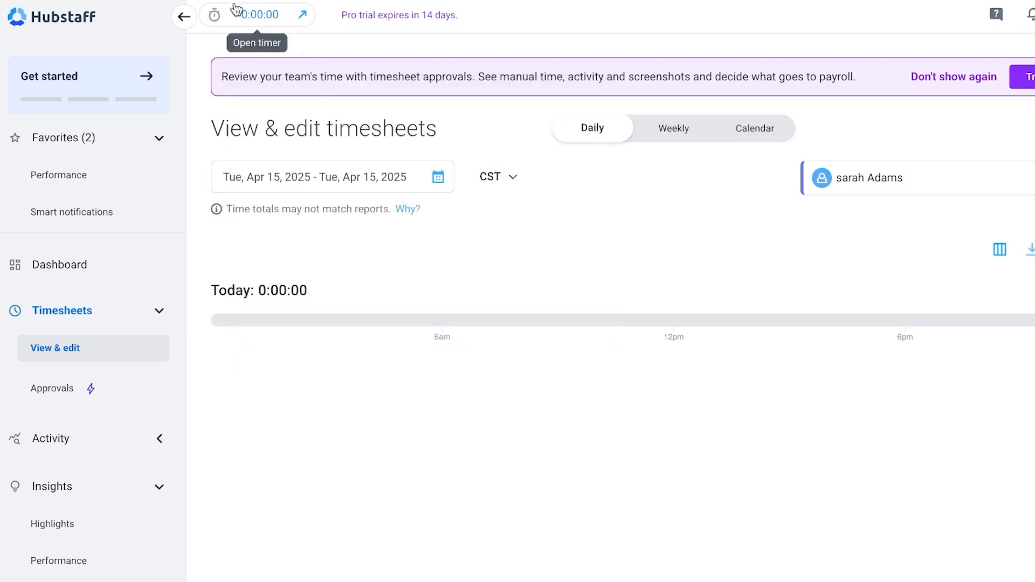
Step: Start a new project in the organization's project list, name it TEST 1 and check the client options
scroll(74, 415, "down", 2)
scroll(74, 415, "down", 5)
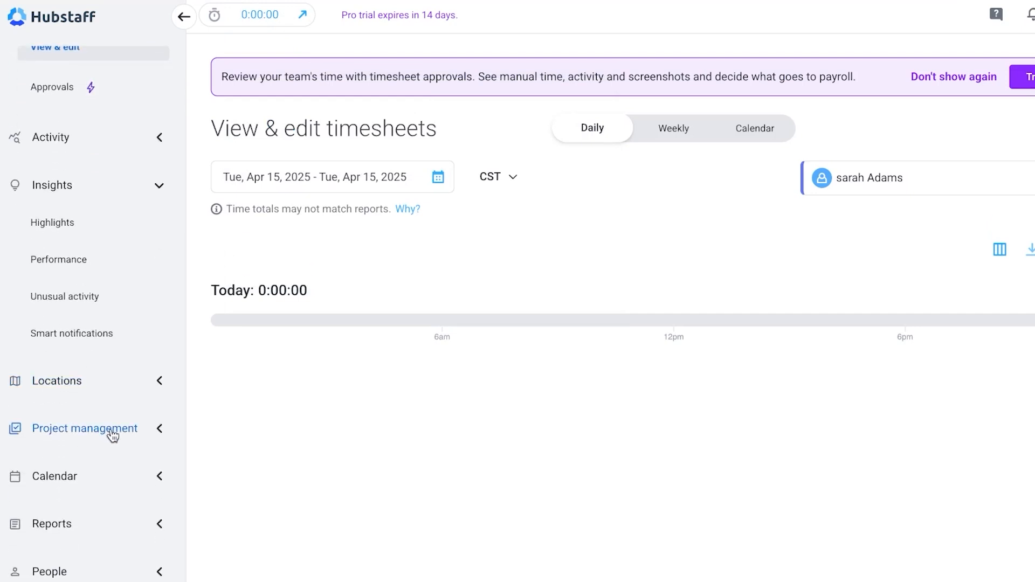
left_click(112, 431)
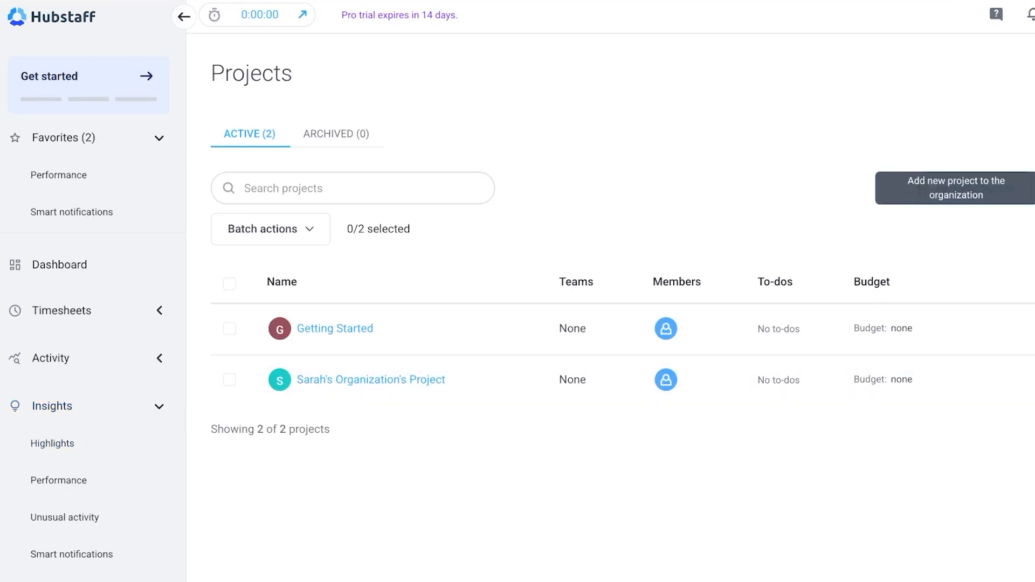
left_click(964, 188)
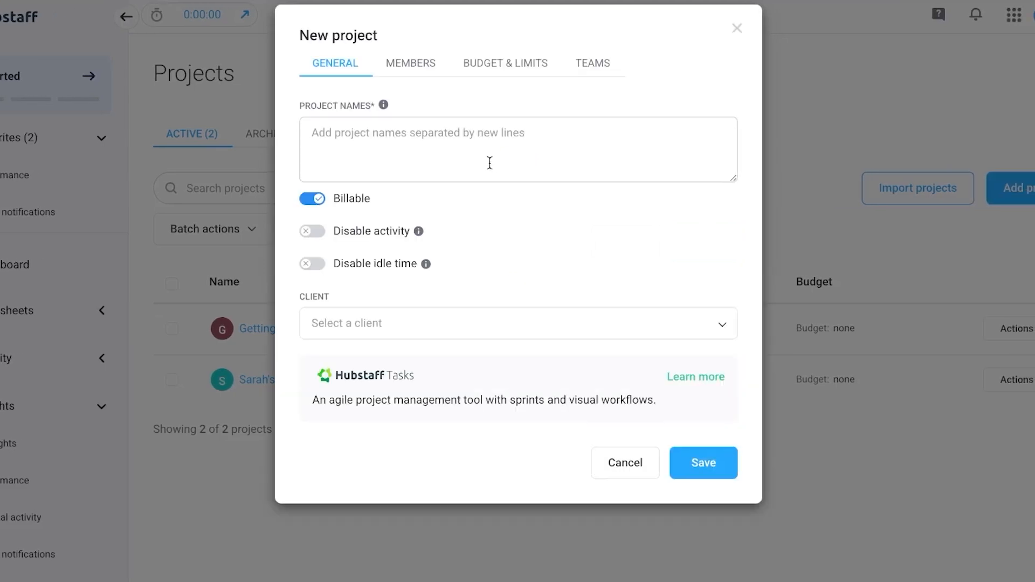
left_click(421, 135)
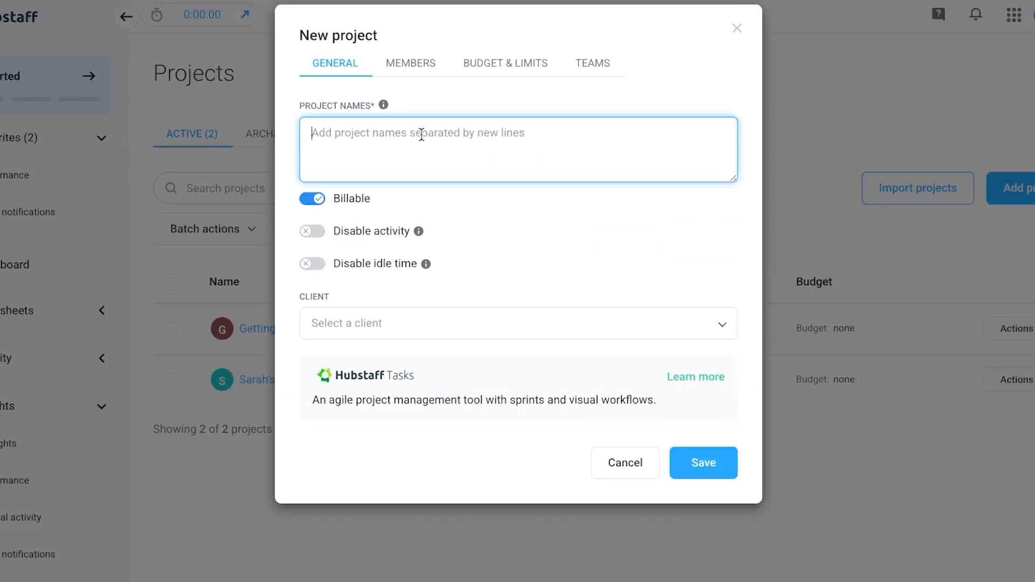
type("TEST")
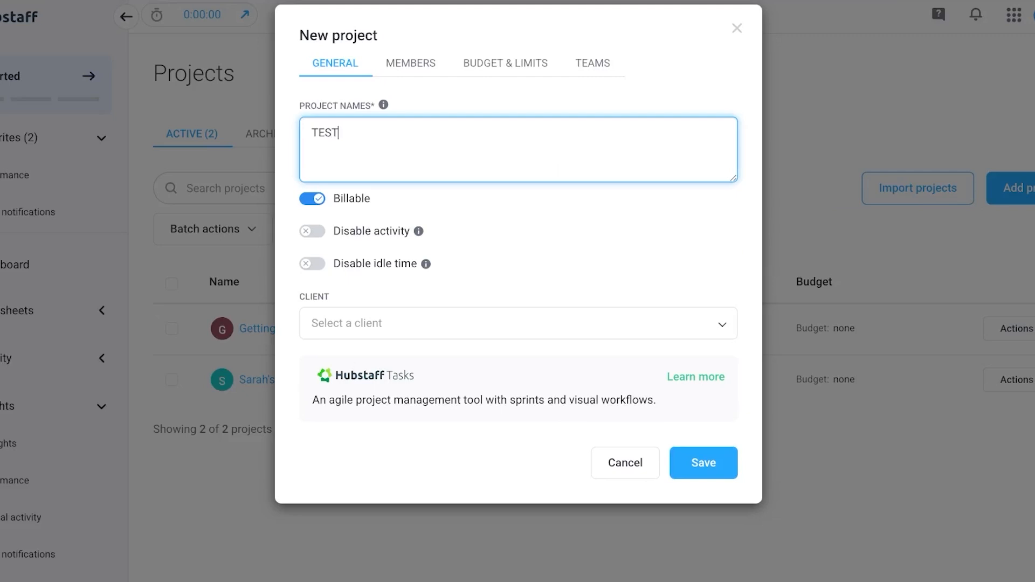
type(" 1")
left_click(372, 320)
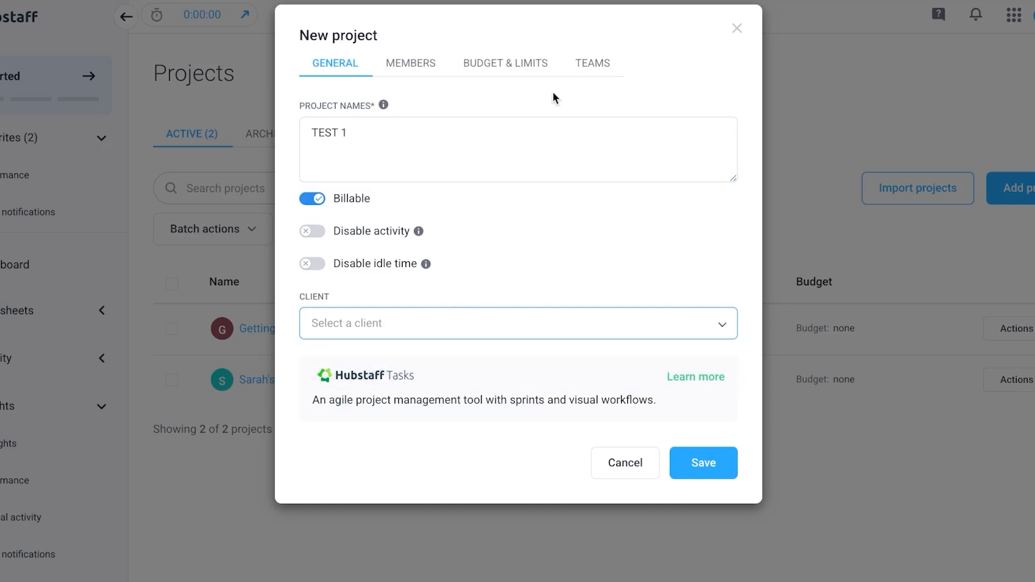
Step: Assign the organization's only listed member as a manager of the new project
left_click(418, 65)
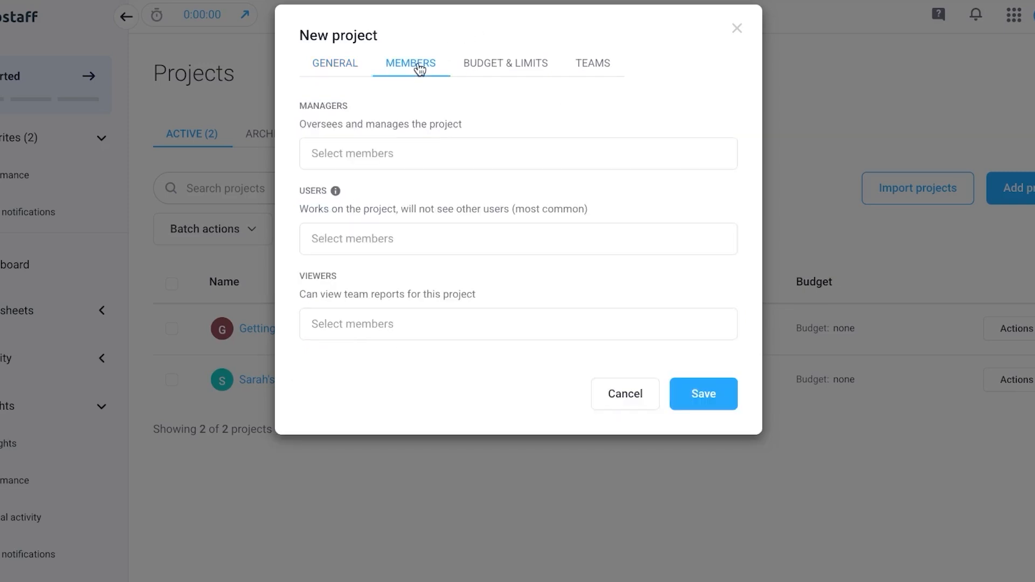
left_click(372, 155)
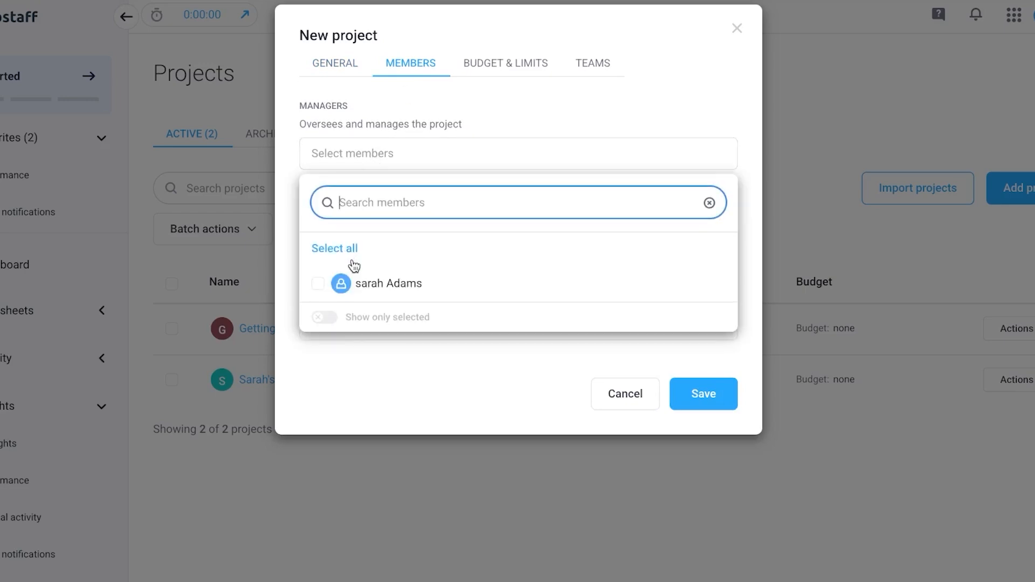
left_click(361, 291)
left_click(617, 108)
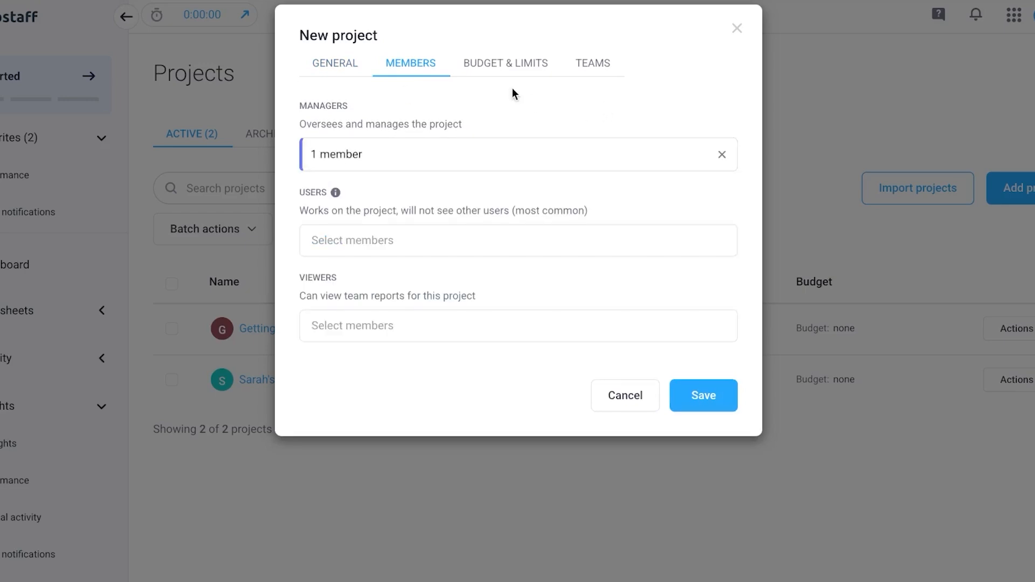
Step: Set the new project's budget type to Total hours with a limit of 20 hours
left_click(508, 65)
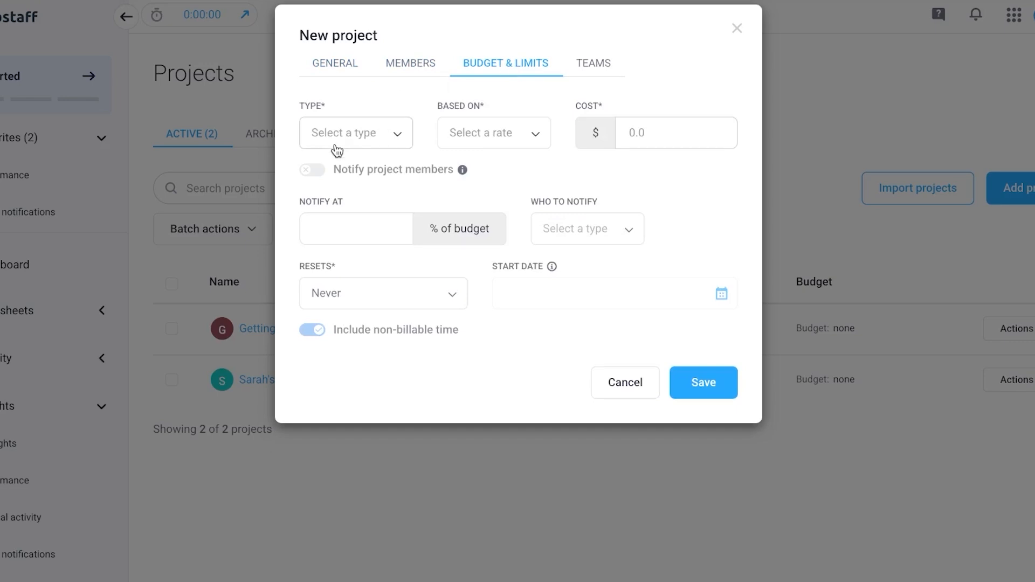
left_click(336, 151)
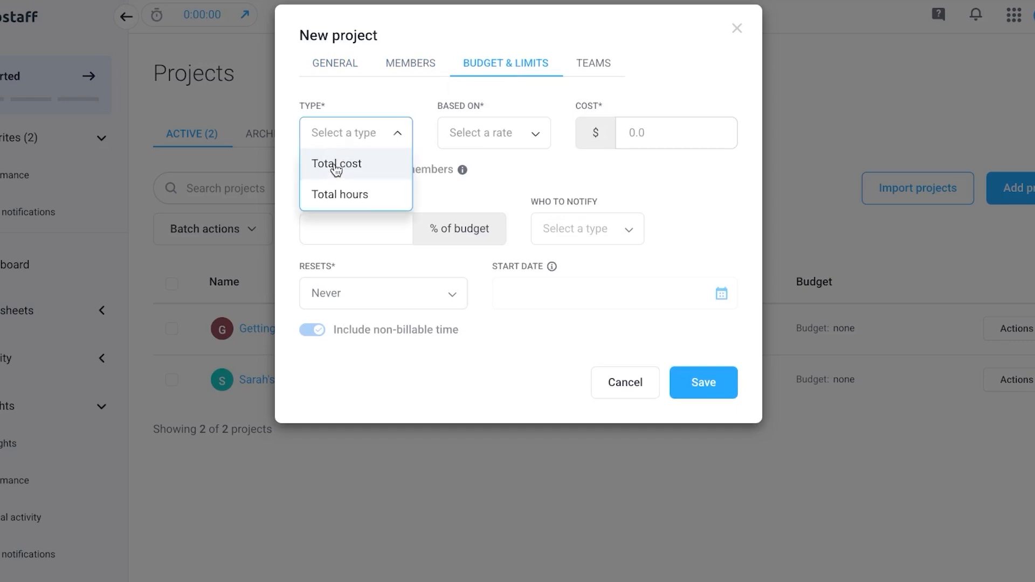
left_click(354, 198)
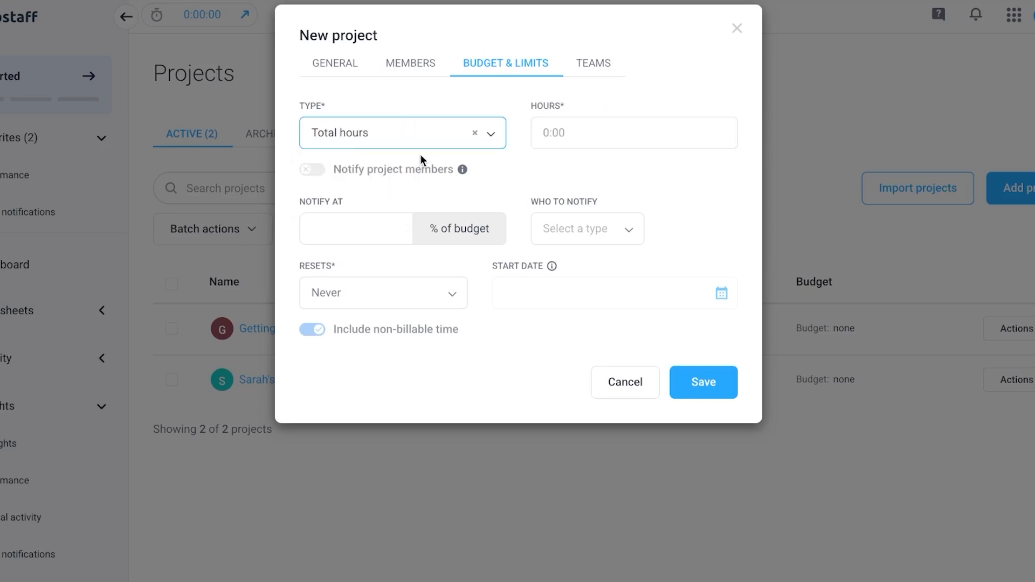
left_click(596, 128)
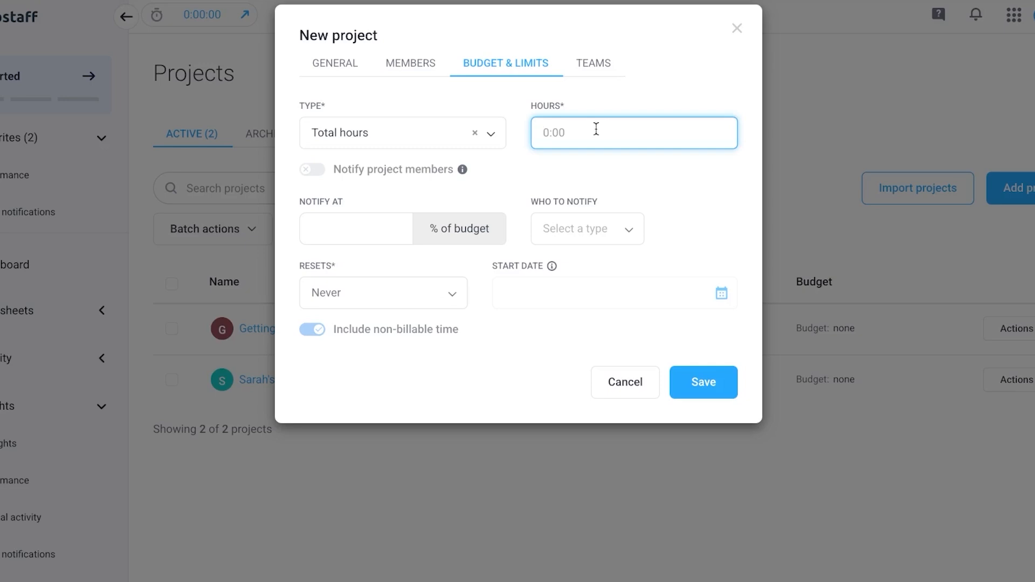
type("2")
key("BackSpace")
type("20")
left_click(663, 169)
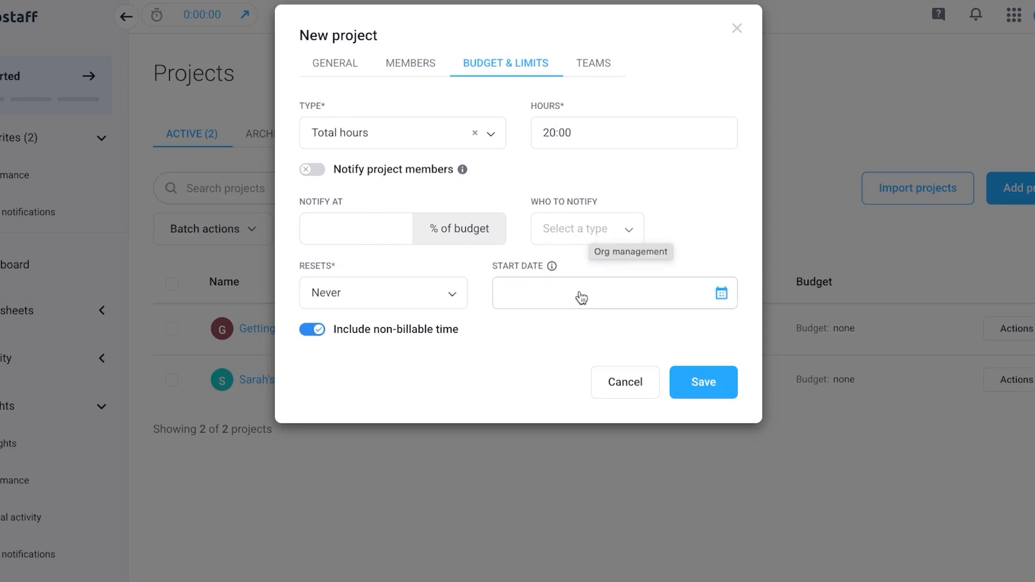
Step: Check the team options for the new project and save it
left_click(589, 77)
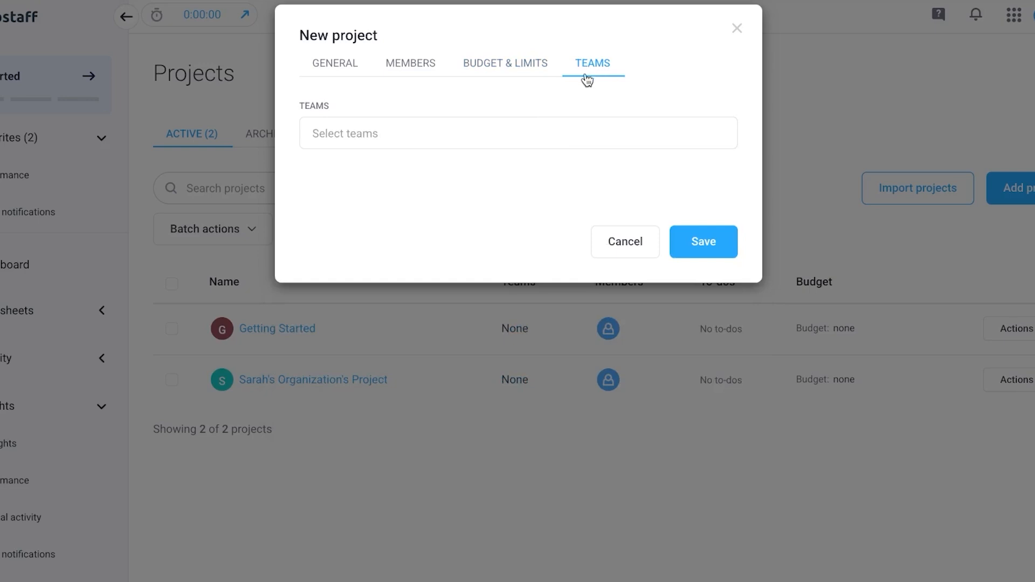
left_click(528, 134)
left_click(479, 225)
left_click(692, 246)
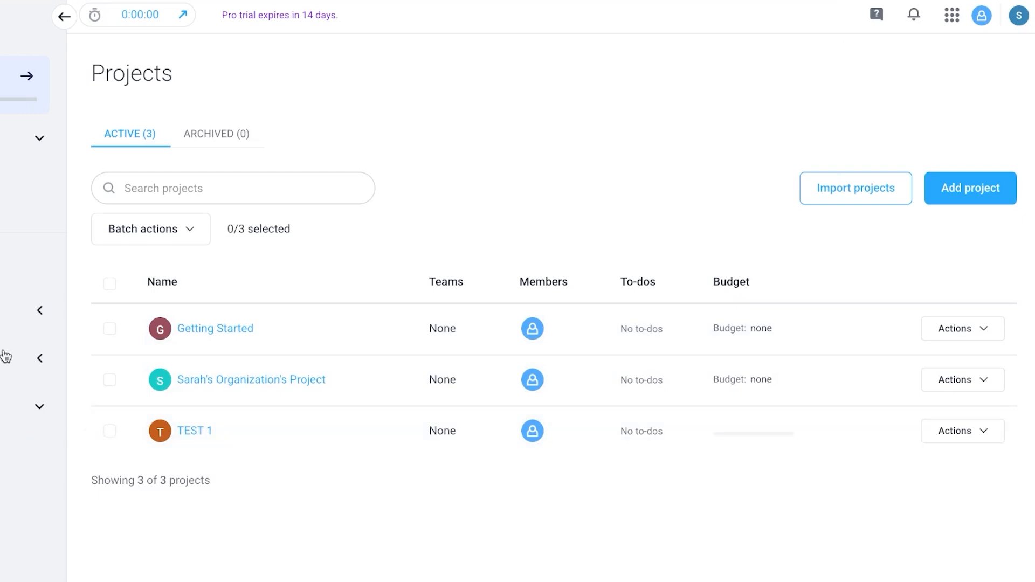
Step: Open the timer and choose TEST 1 as the project to track
left_click(184, 21)
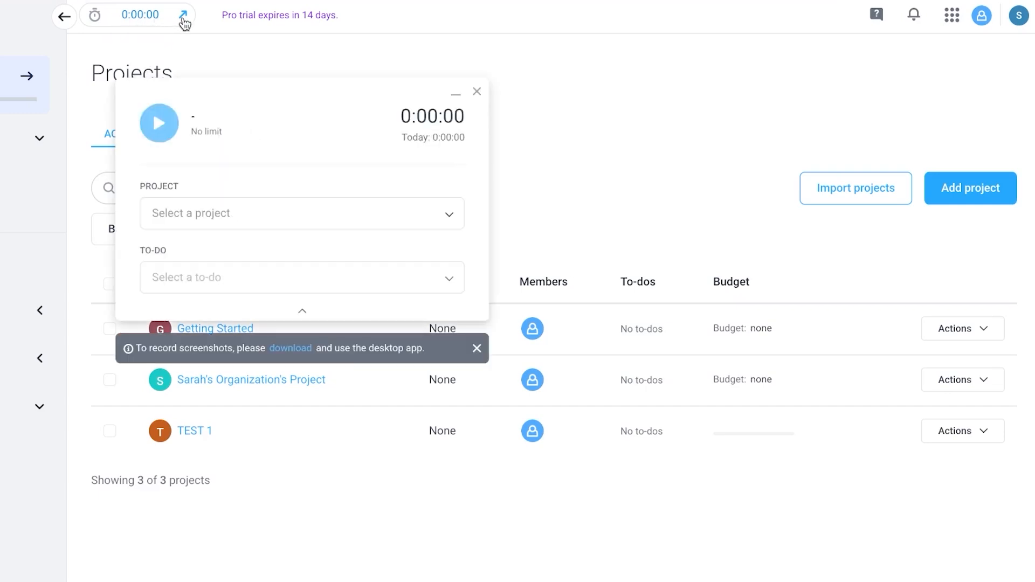
left_click(237, 217)
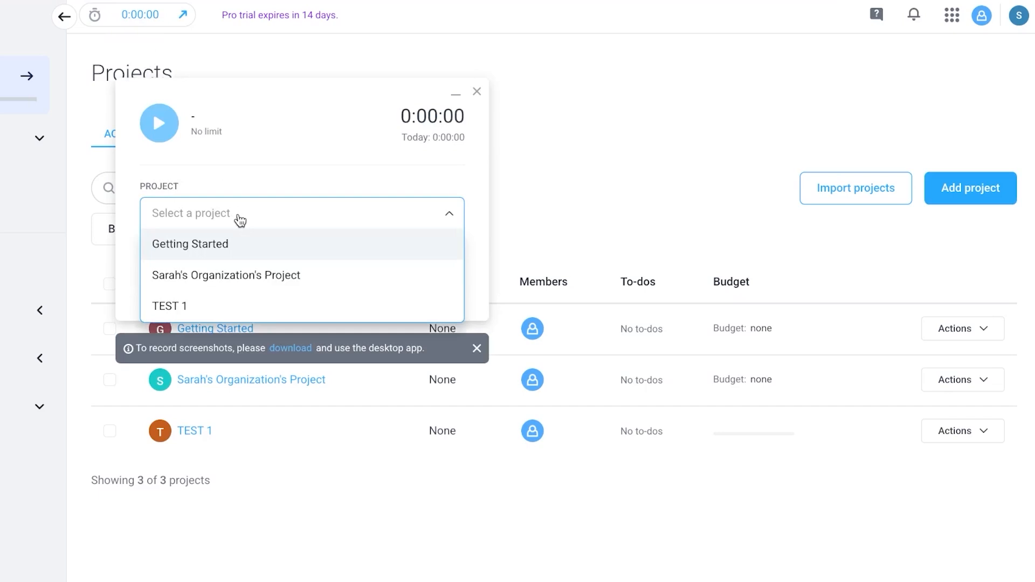
left_click(215, 306)
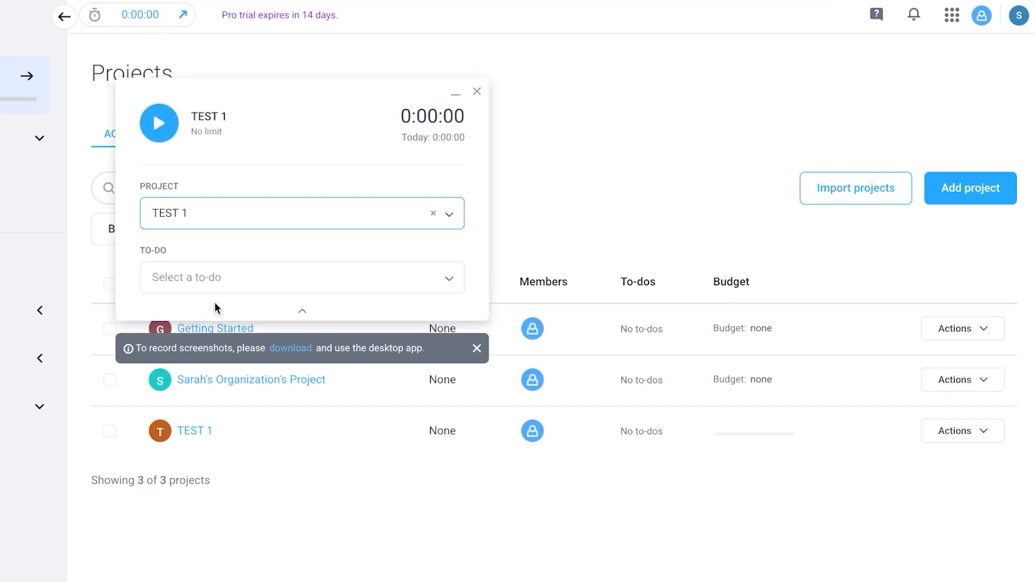
Step: Create a to-do named EDITING VIDEO for TEST 1 from the timer, assign it to the listed member and save it
left_click(275, 277)
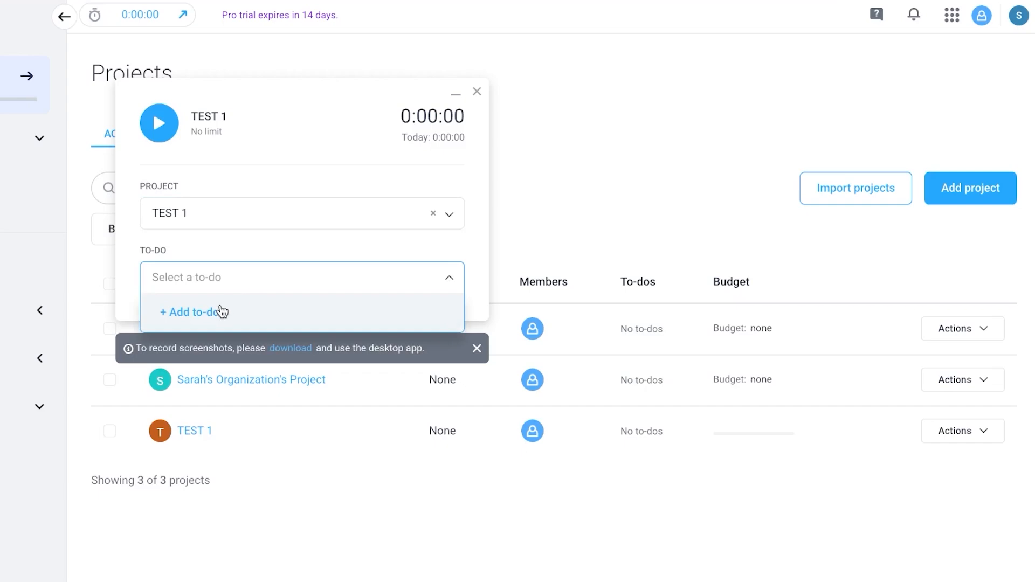
left_click(221, 311)
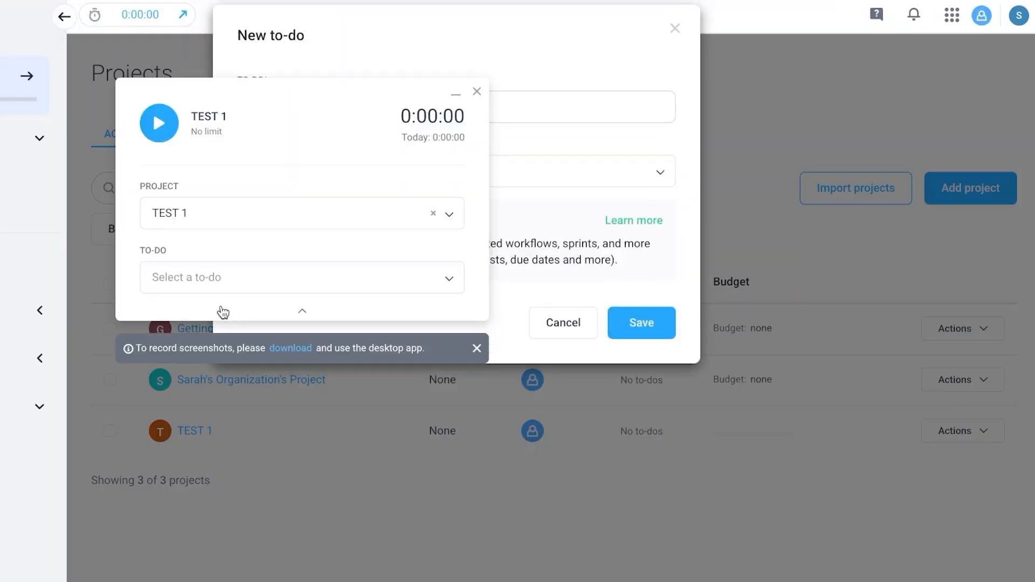
left_click_drag(326, 140, 936, 102)
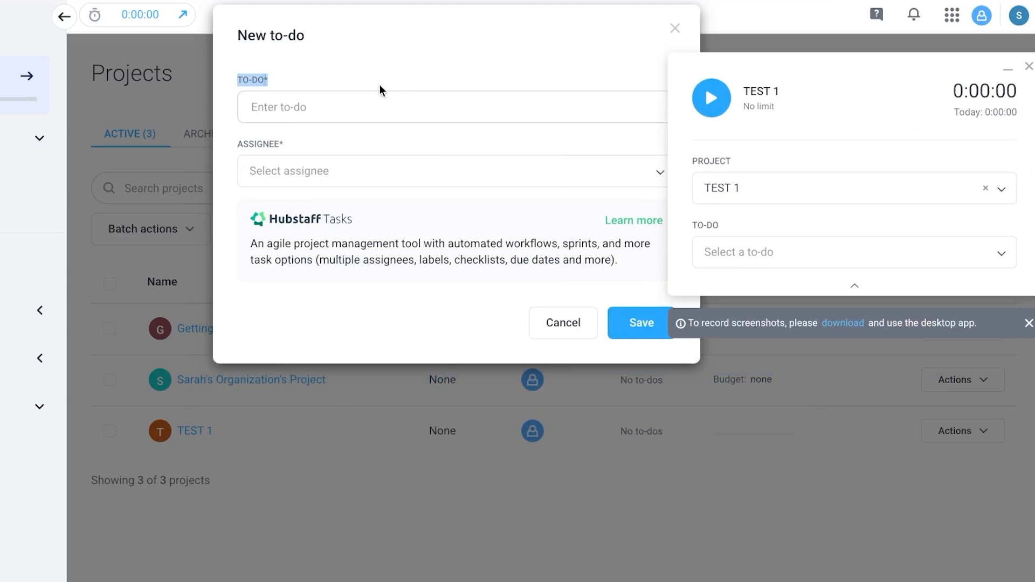
left_click(358, 106)
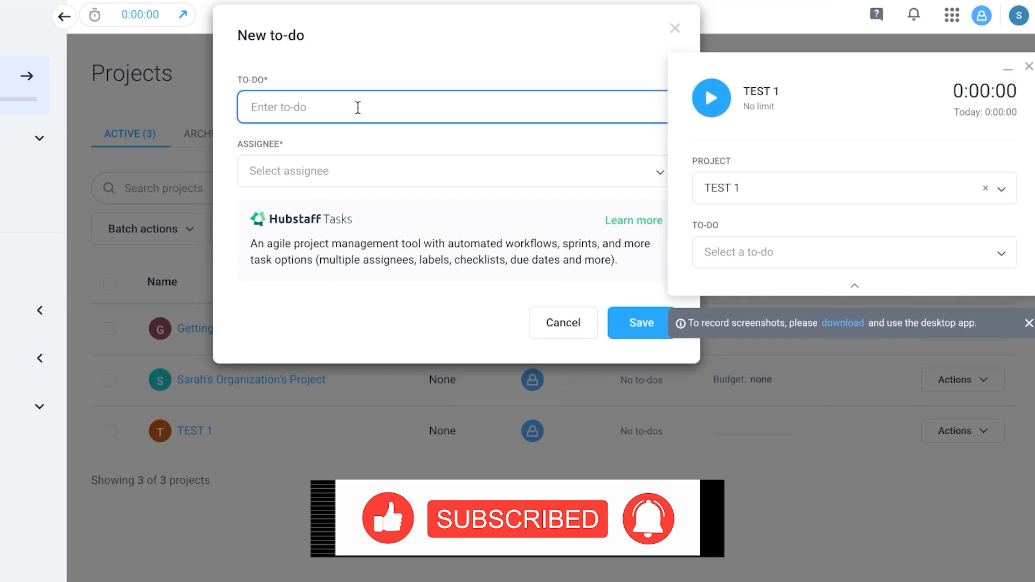
type("EDITING VIDEO")
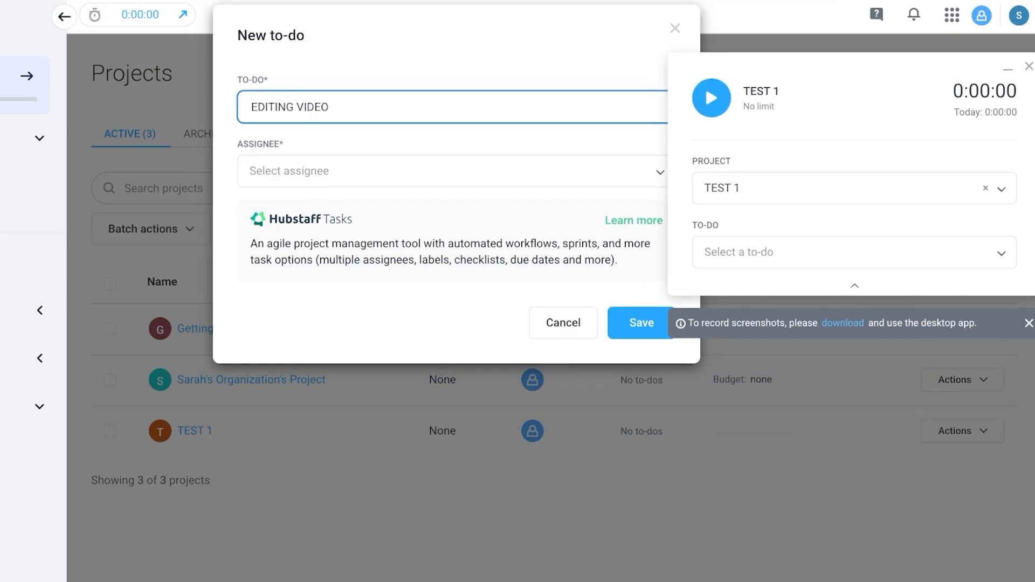
left_click(355, 182)
left_click(347, 201)
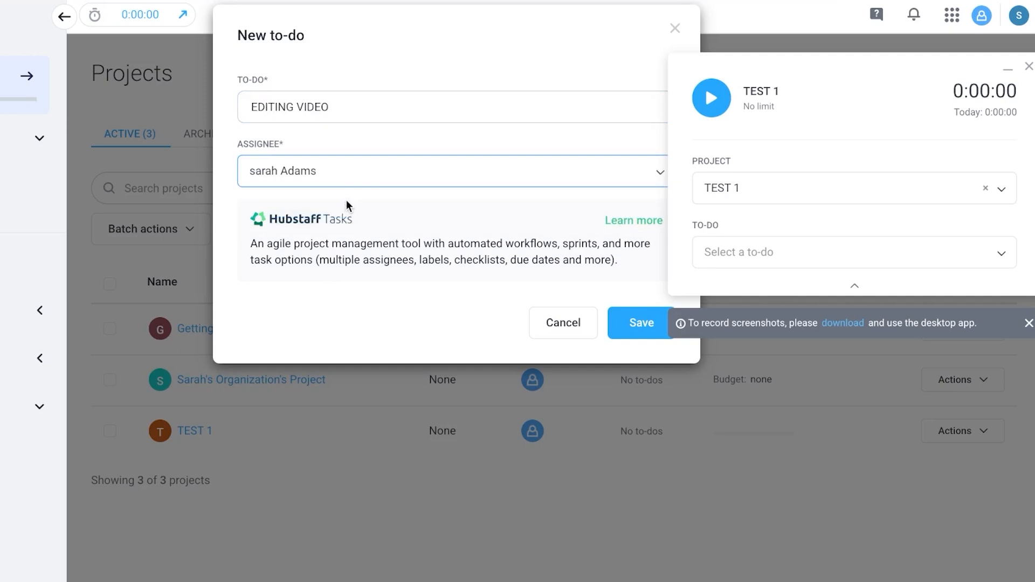
left_click(643, 320)
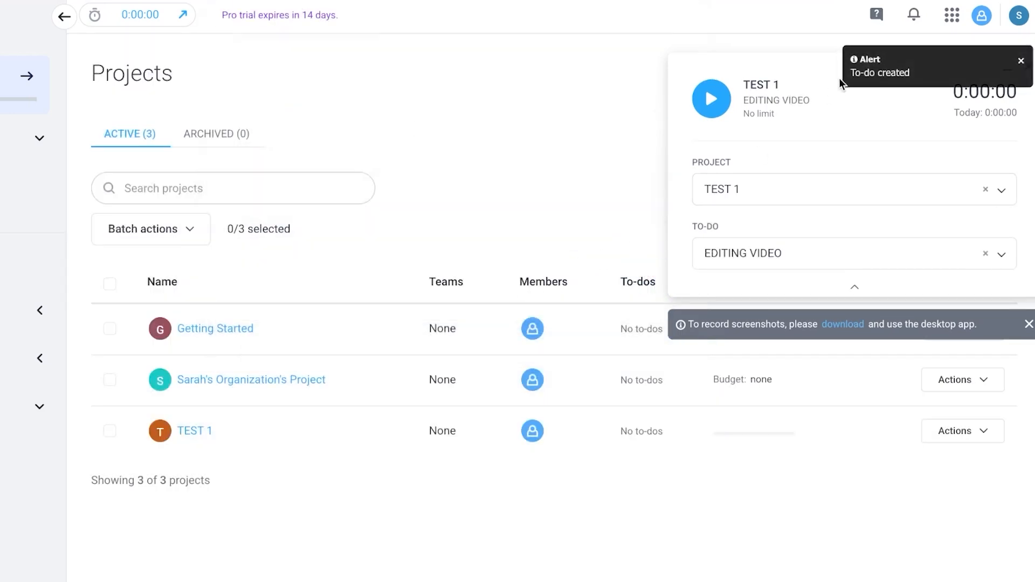
Step: Start tracking time on the EDITING VIDEO to-do, move the timer window out of the way and minimize it
left_click_drag(838, 79, 525, 63)
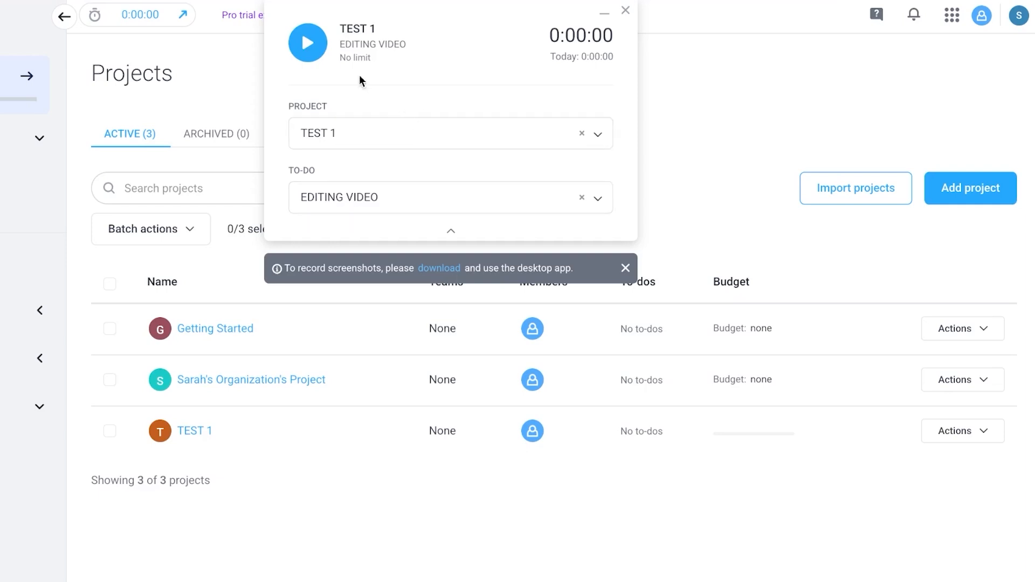
left_click(308, 48)
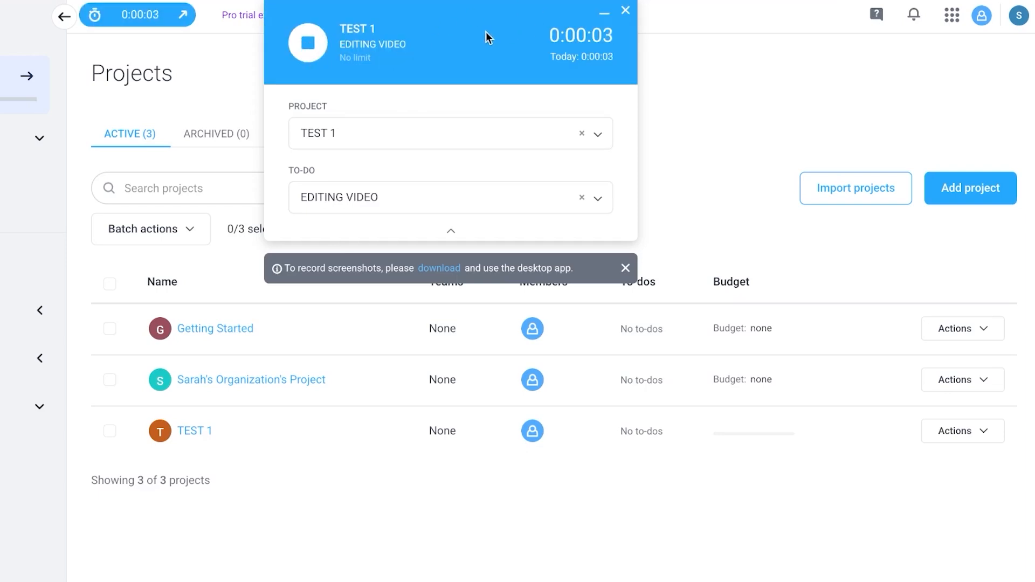
left_click_drag(486, 35, 869, 86)
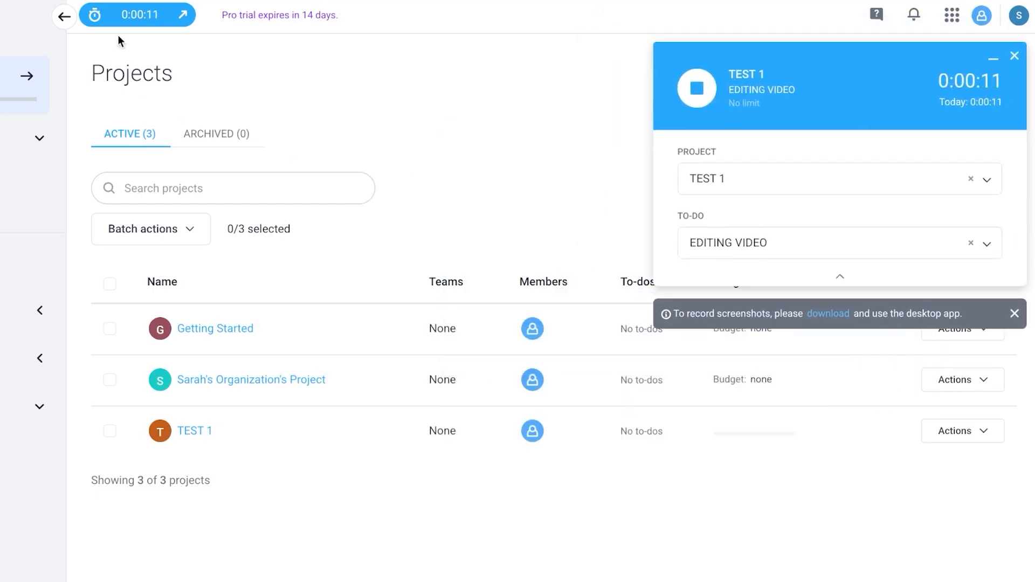
left_click(995, 63)
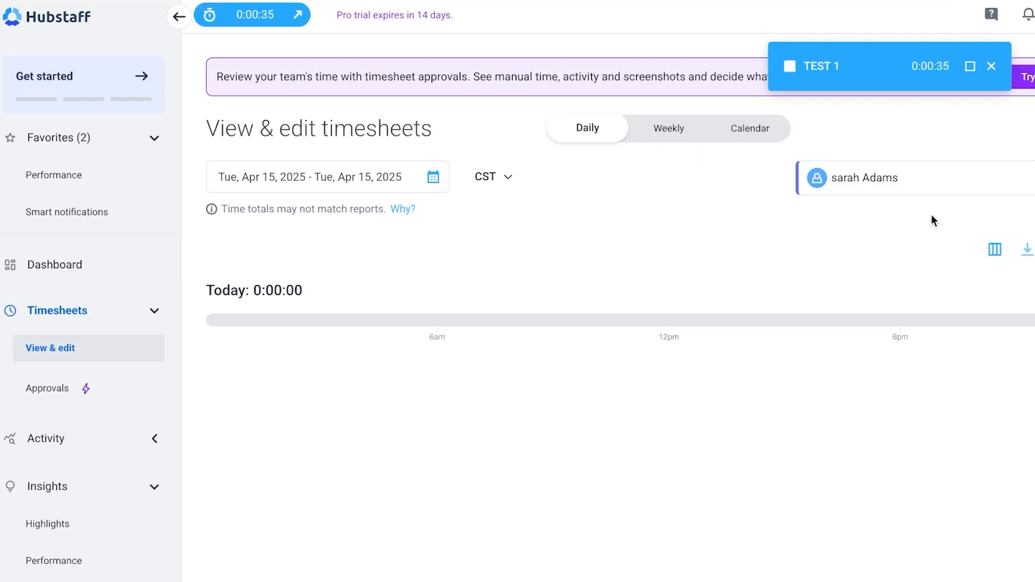
Step: Start a manual time entry for the listed member with project TEST 1 and to-do EDITING VIDEO
left_click(969, 253)
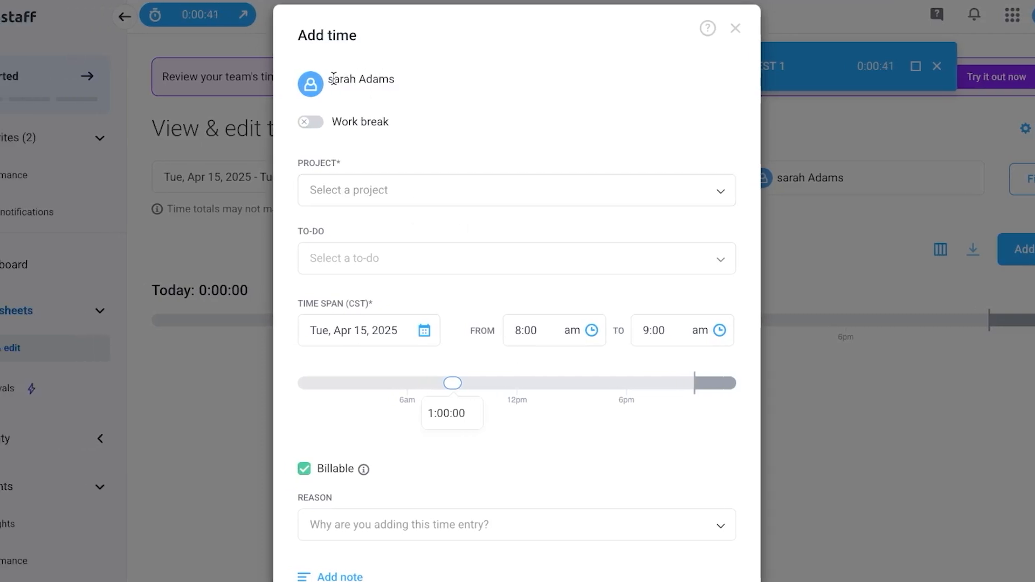
left_click(354, 204)
left_click(338, 281)
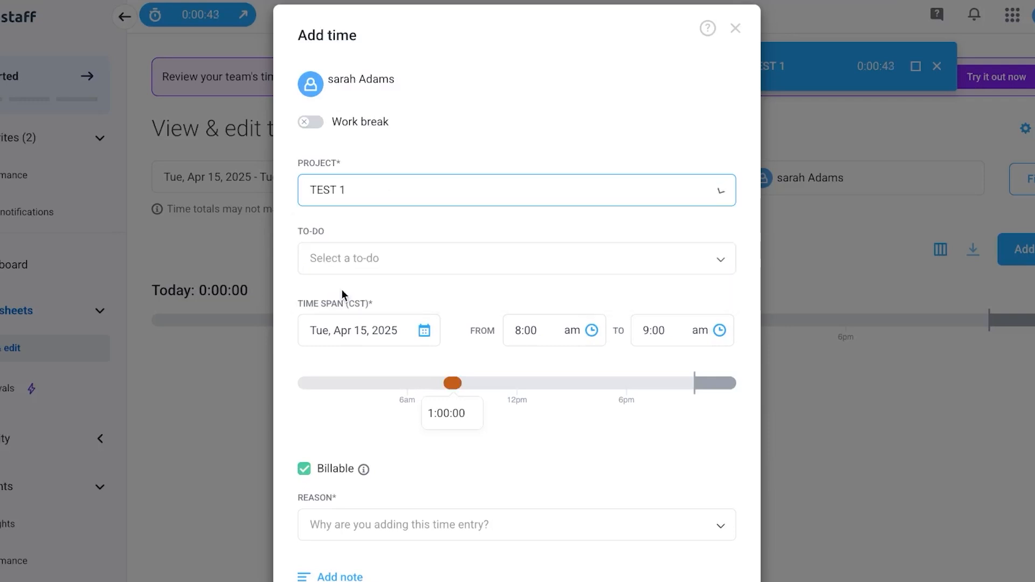
left_click(427, 251)
left_click(400, 294)
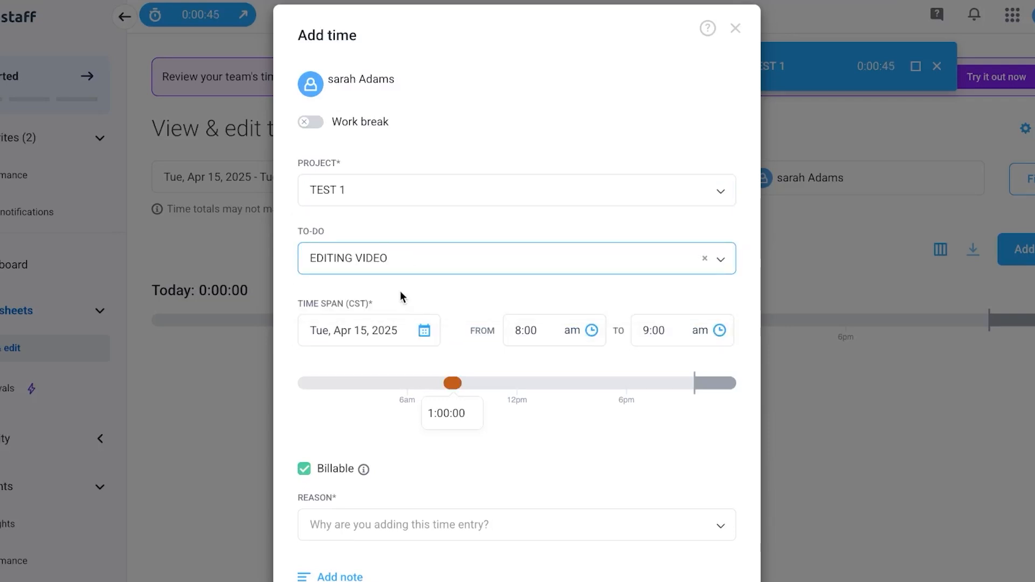
Step: Give "Forgot to start/stop timer" as the reason for the billable manual time entry and save it
scroll(400, 290, "down", 1)
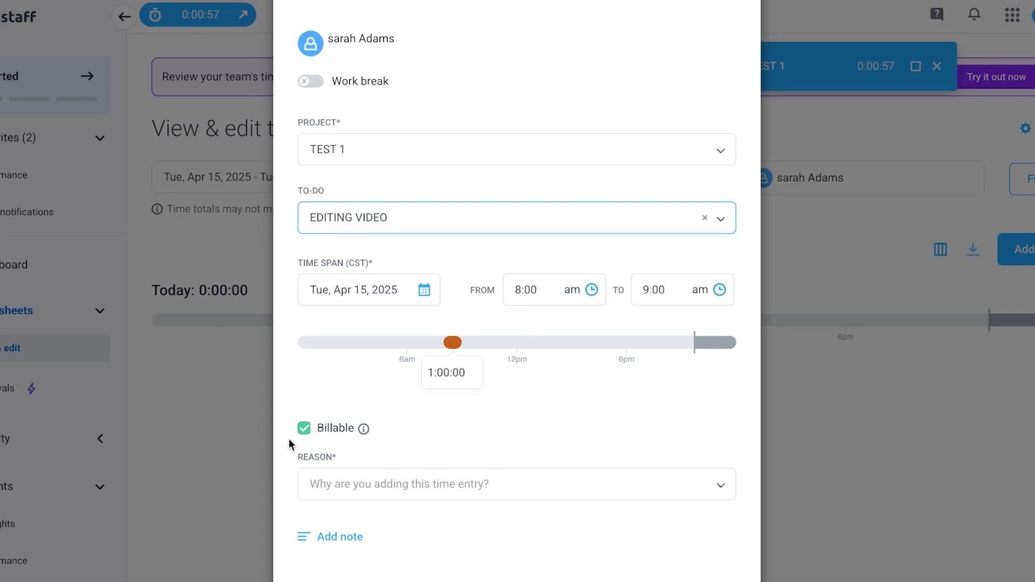
left_click(695, 580)
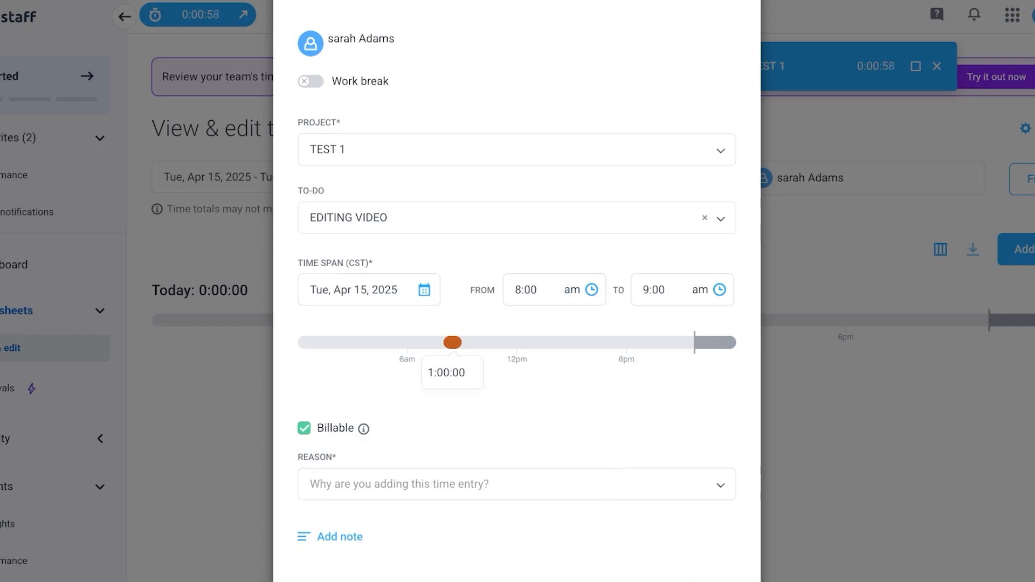
left_click(604, 494)
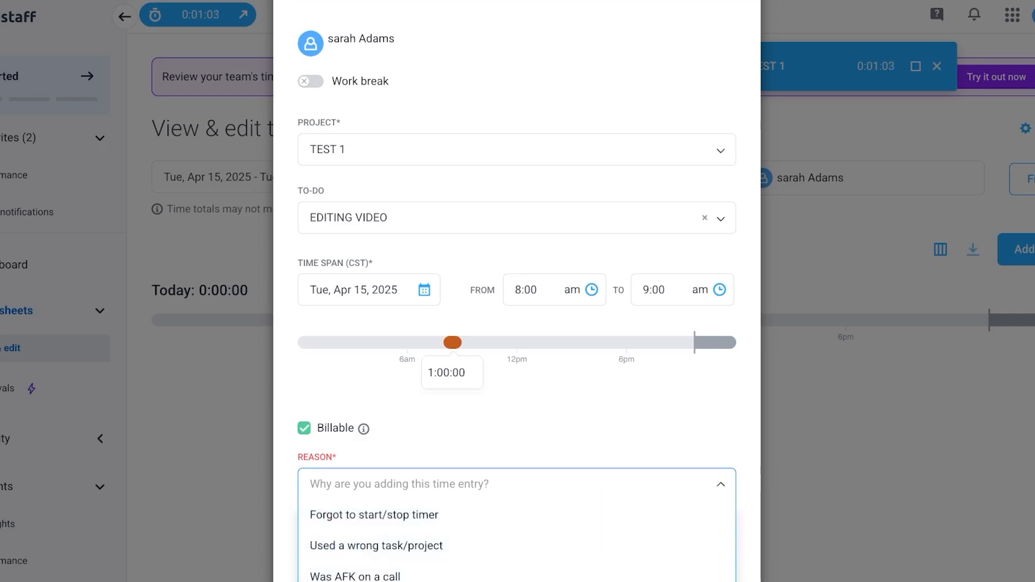
left_click(434, 581)
left_click(539, 487)
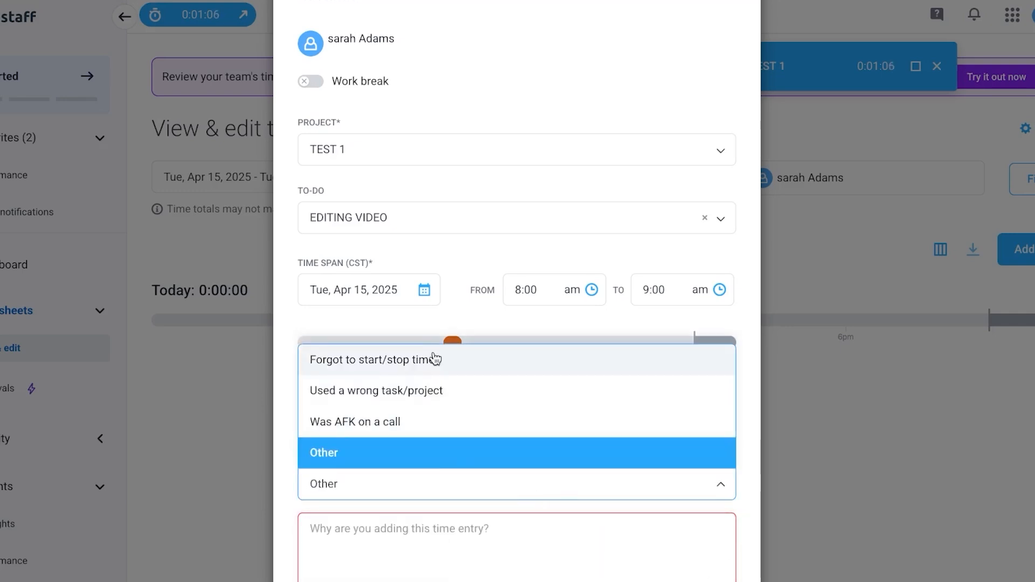
left_click(432, 358)
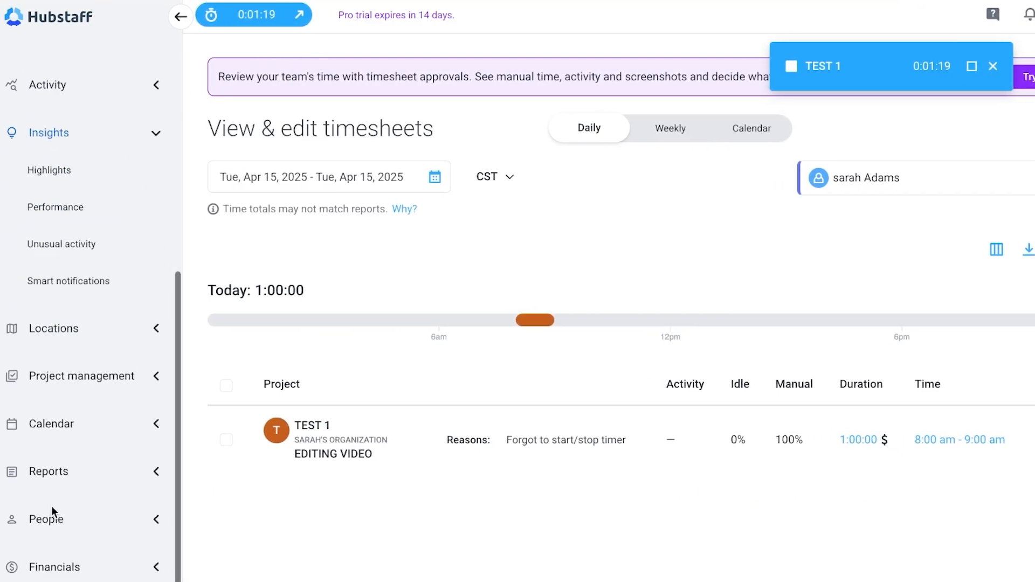
Step: Open the calendar's Schedules page, dismiss its welcome message and show the current week
left_click(57, 426)
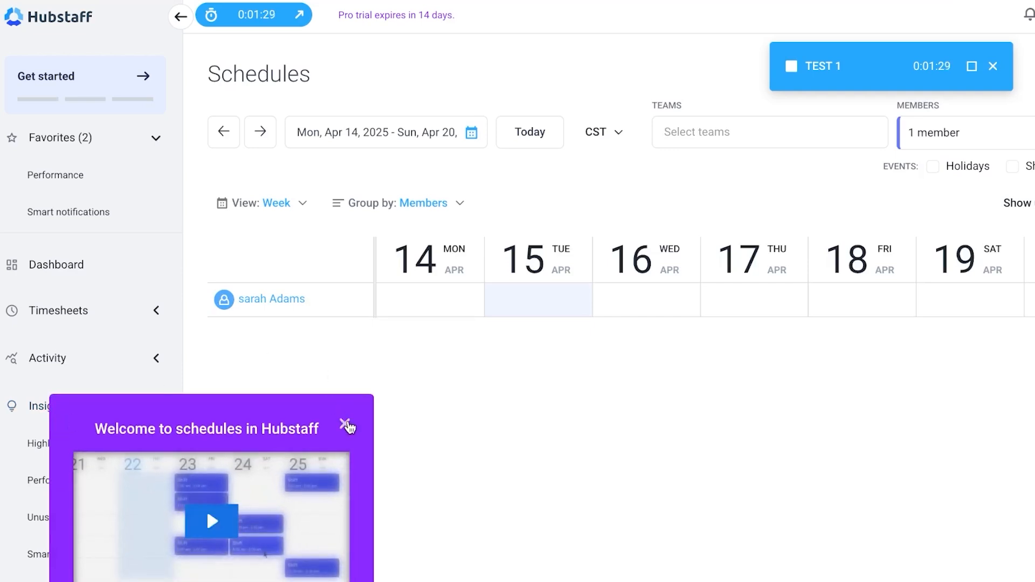
left_click(345, 424)
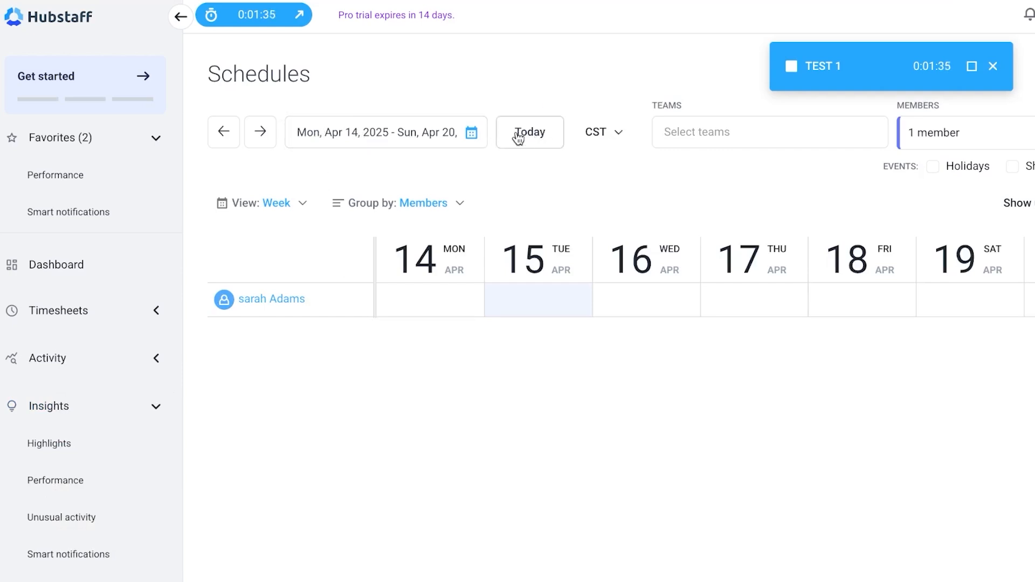
left_click(539, 136)
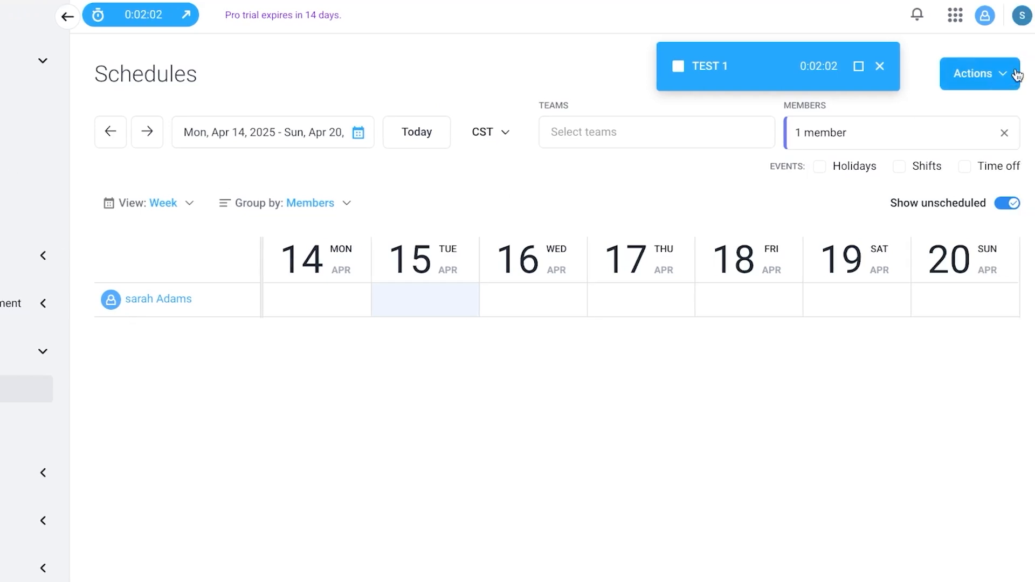
Step: Create and save a non-repeating shift for the listed member on Tue, Apr 15 from 9:00 am to 5:00 pm with 7.52 minimum hours
left_click(1017, 75)
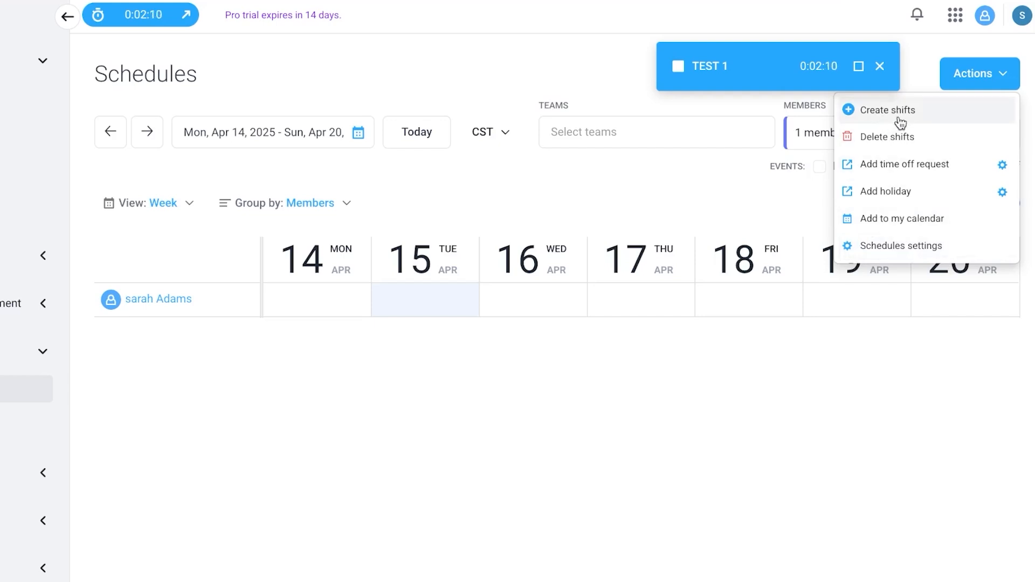
left_click(927, 114)
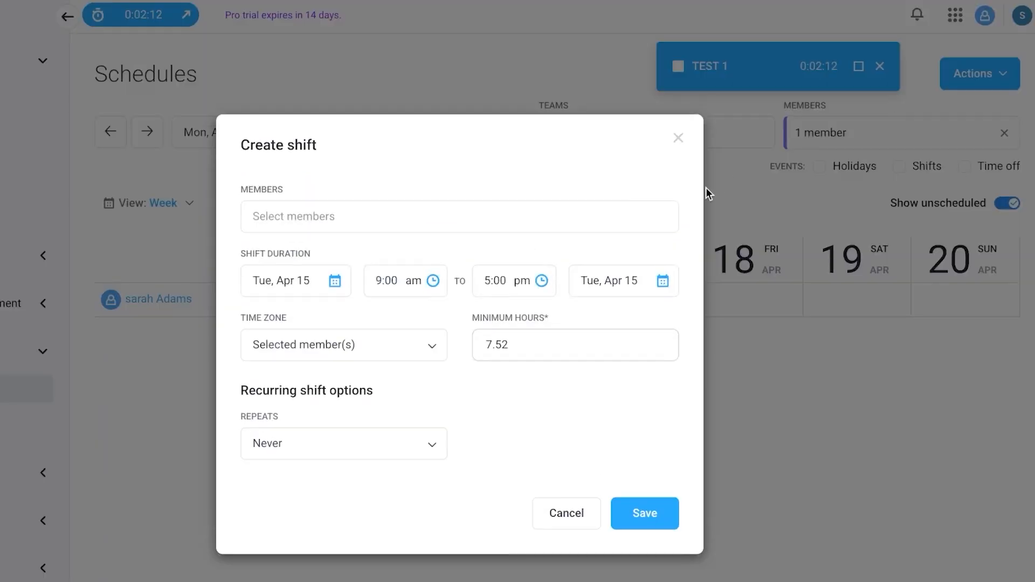
left_click(510, 226)
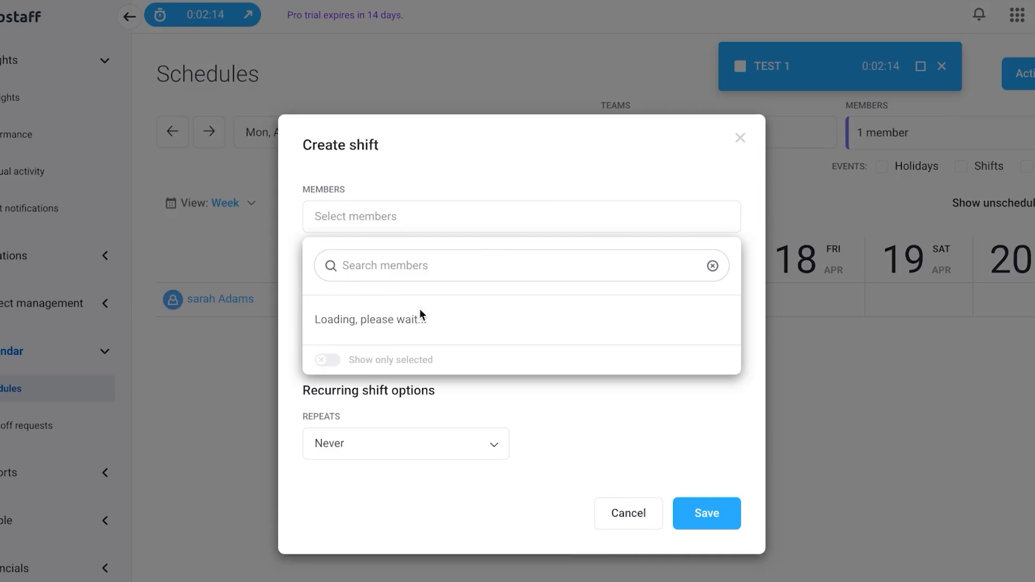
left_click(404, 351)
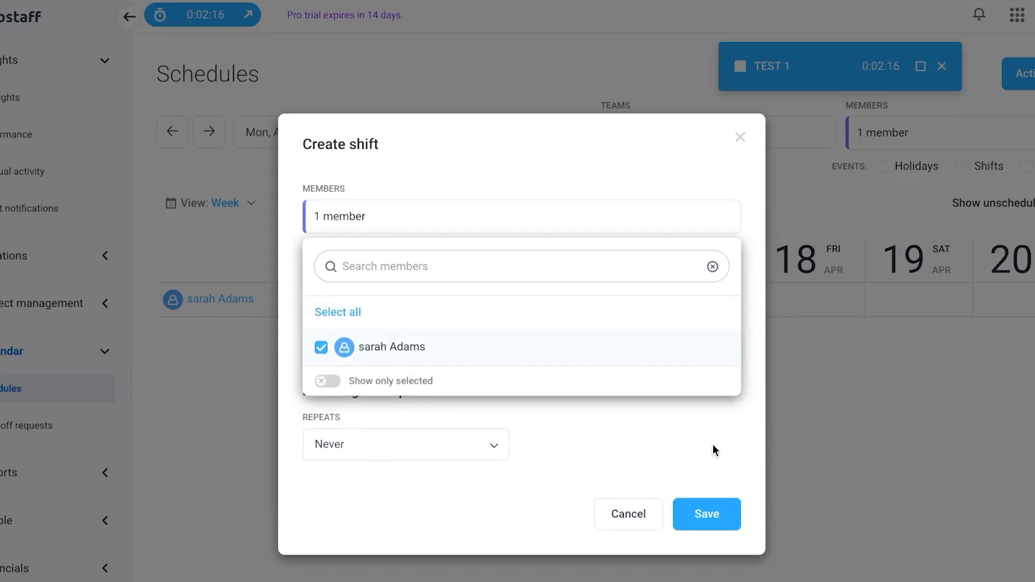
left_click(720, 461)
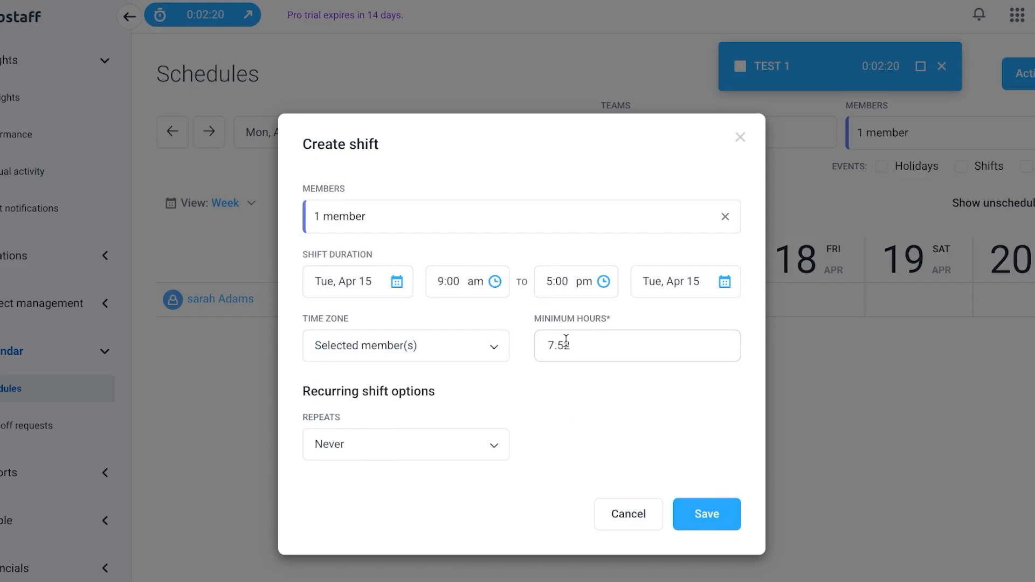
left_click(711, 506)
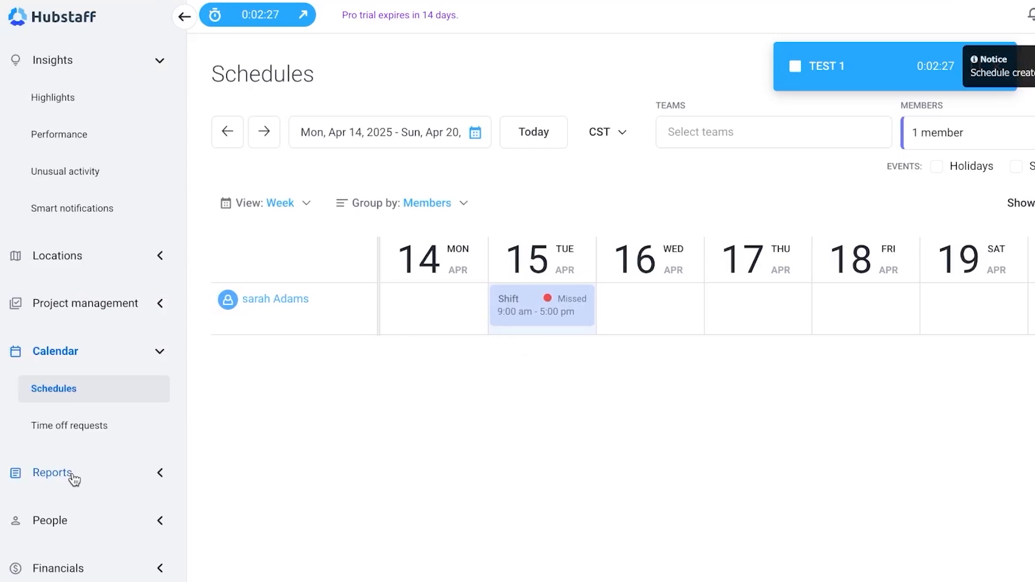
Step: Open the full list of reports, dismiss its welcome message and look through the available report types
left_click(72, 475)
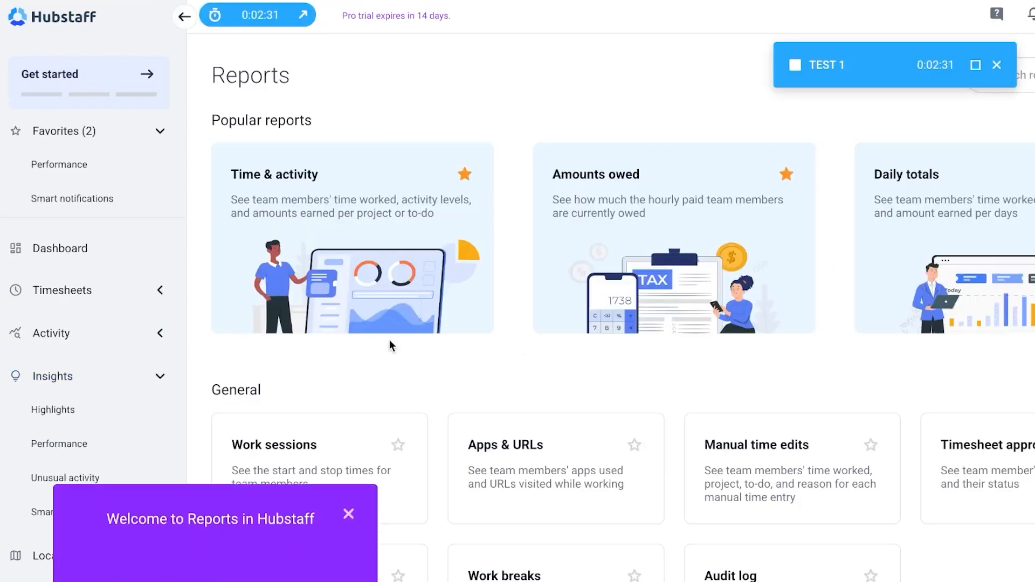
left_click(348, 425)
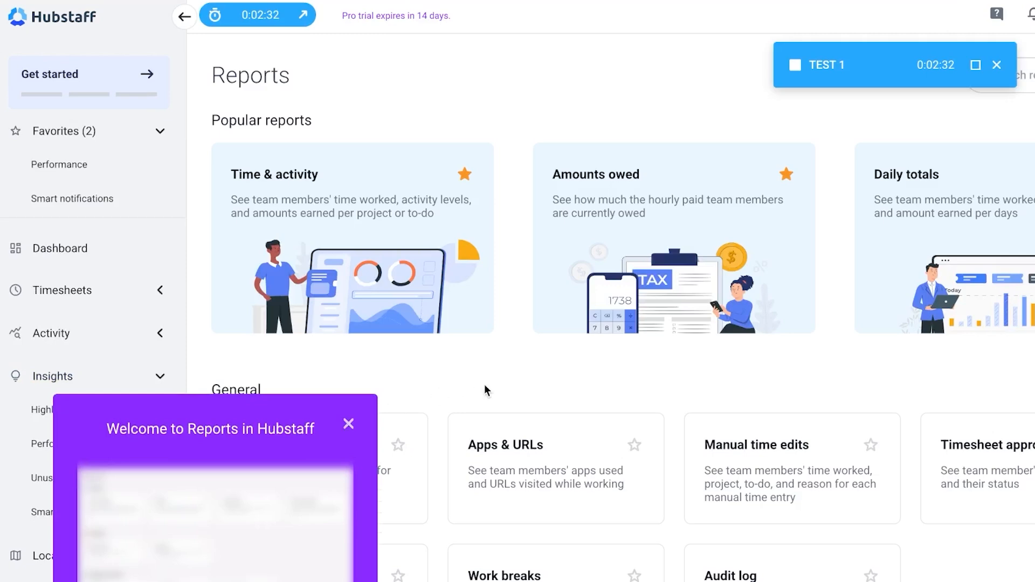
scroll(451, 404, "down", 15)
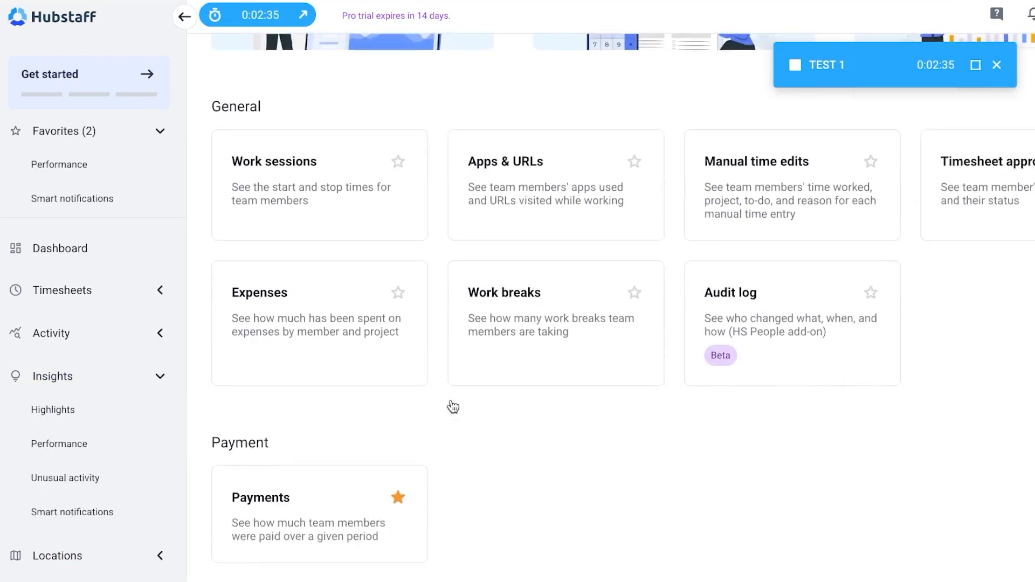
scroll(452, 405, "down", 2)
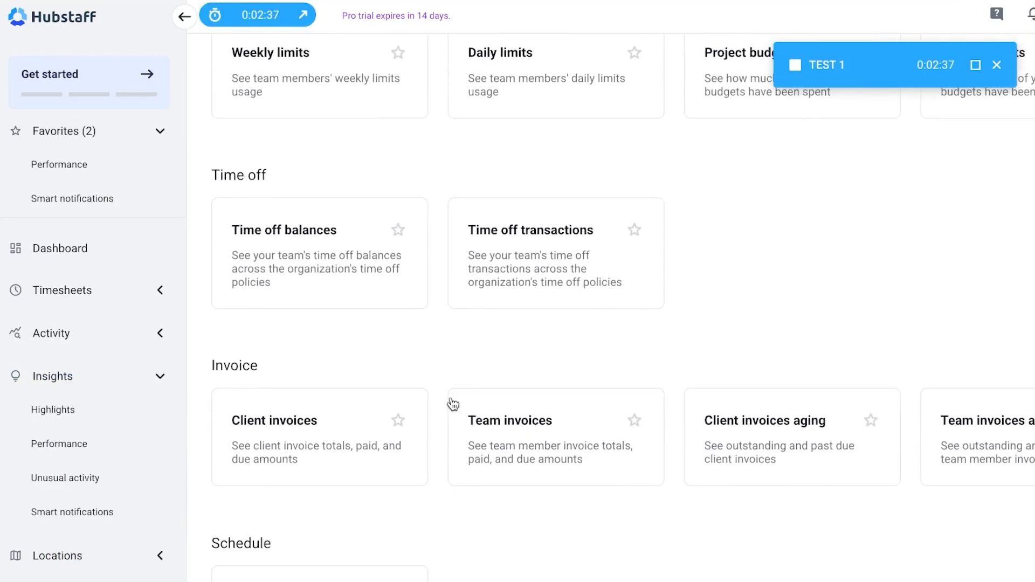
scroll(453, 405, "down", 7)
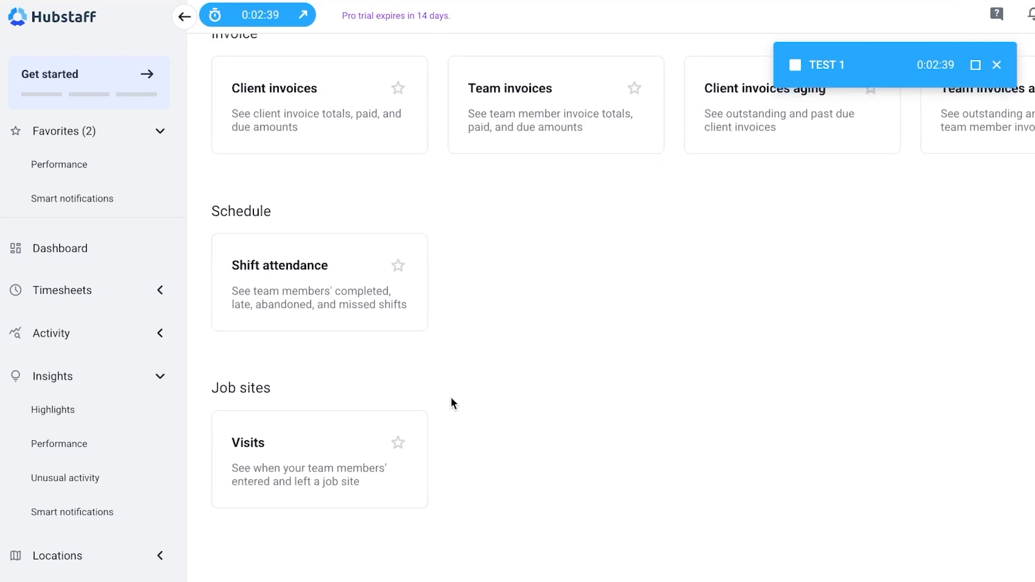
scroll(452, 403, "up", 20)
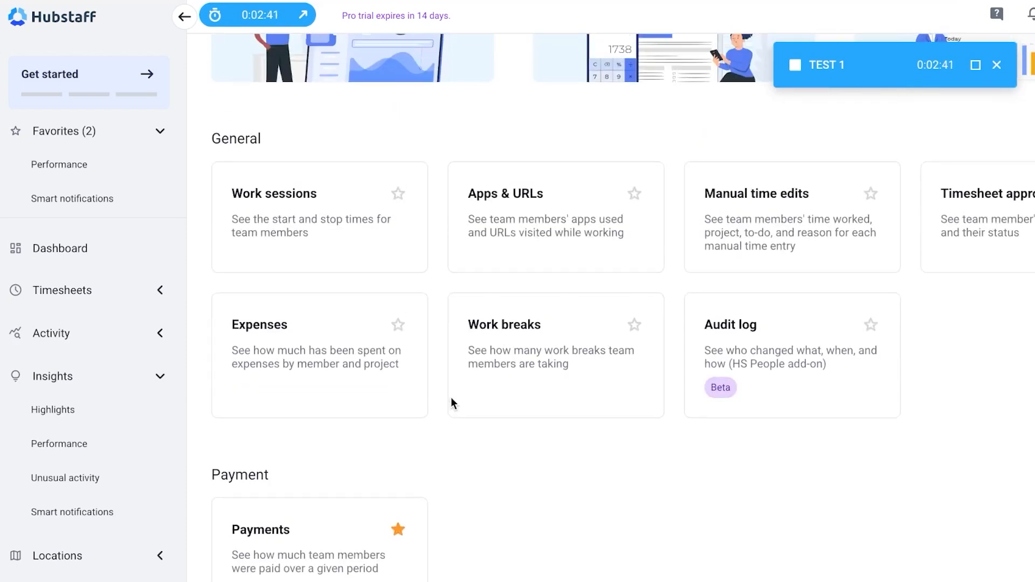
scroll(452, 404, "up", 5)
Step: View the automatic payroll page under Financials and the Screenshots page under Activity, dismissing its welcome message
scroll(76, 559, "down", 7)
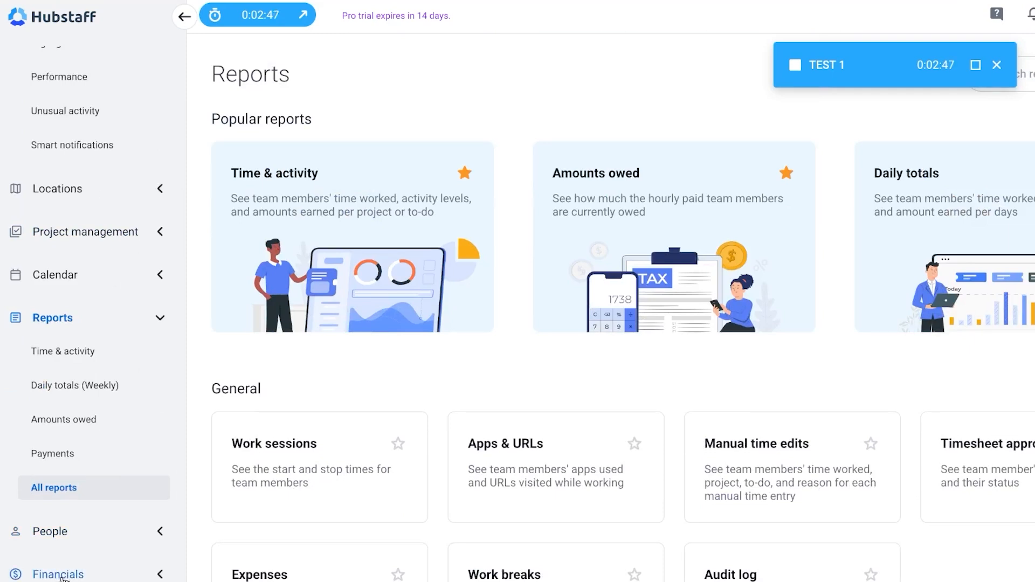
left_click(62, 574)
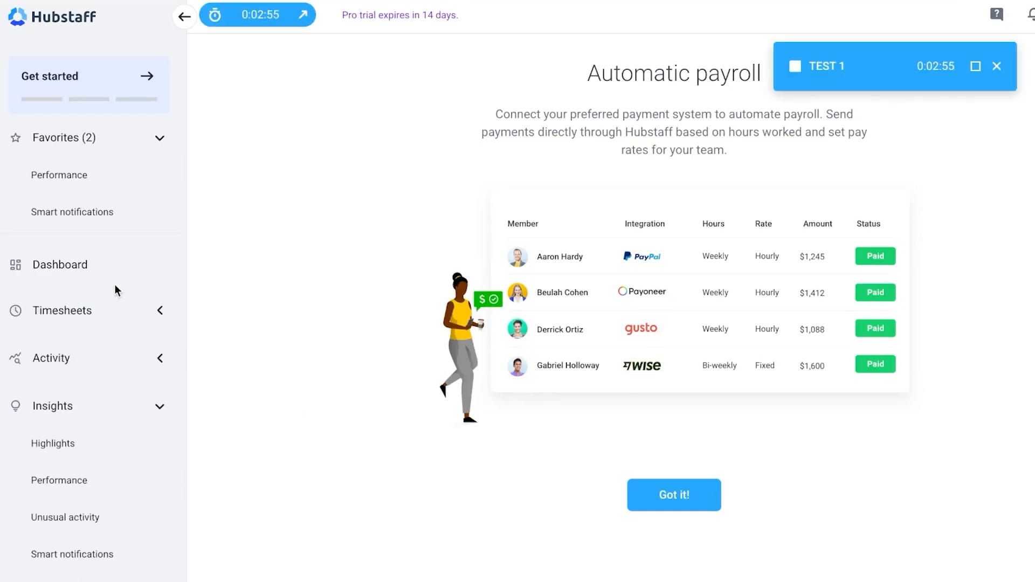
scroll(70, 231, "down", 2)
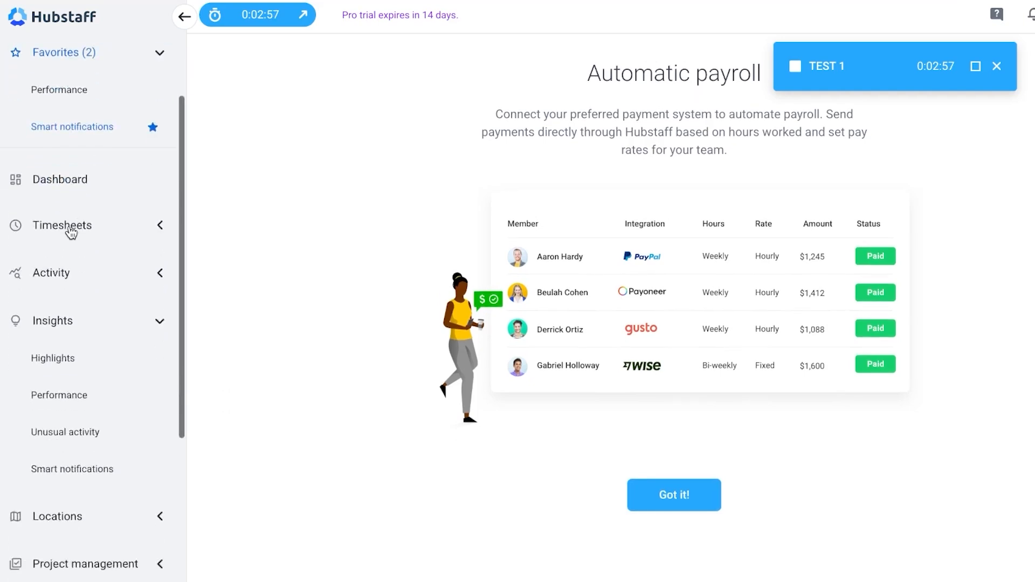
scroll(33, 396, "down", 3)
scroll(32, 398, "up", 5)
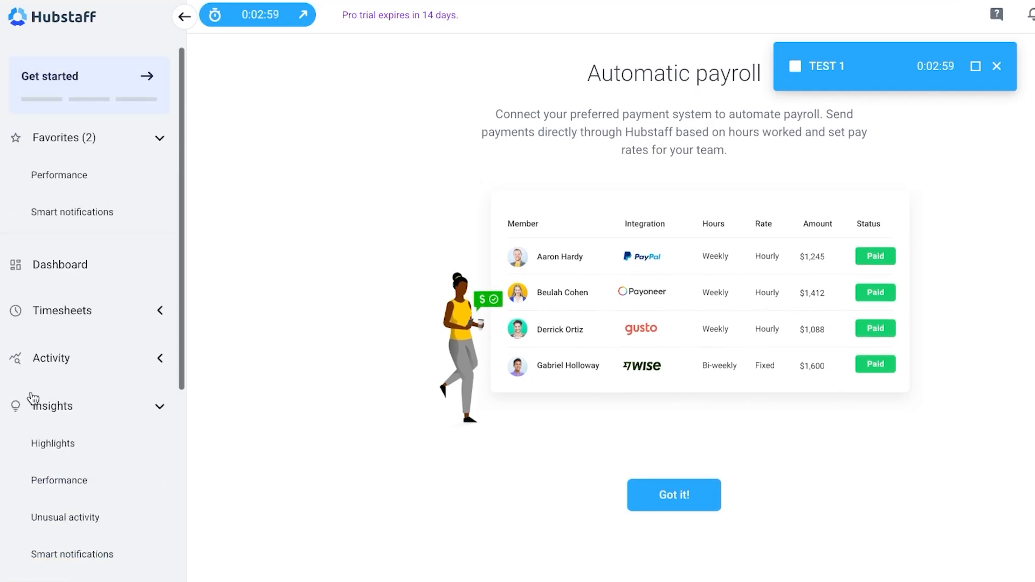
left_click(47, 355)
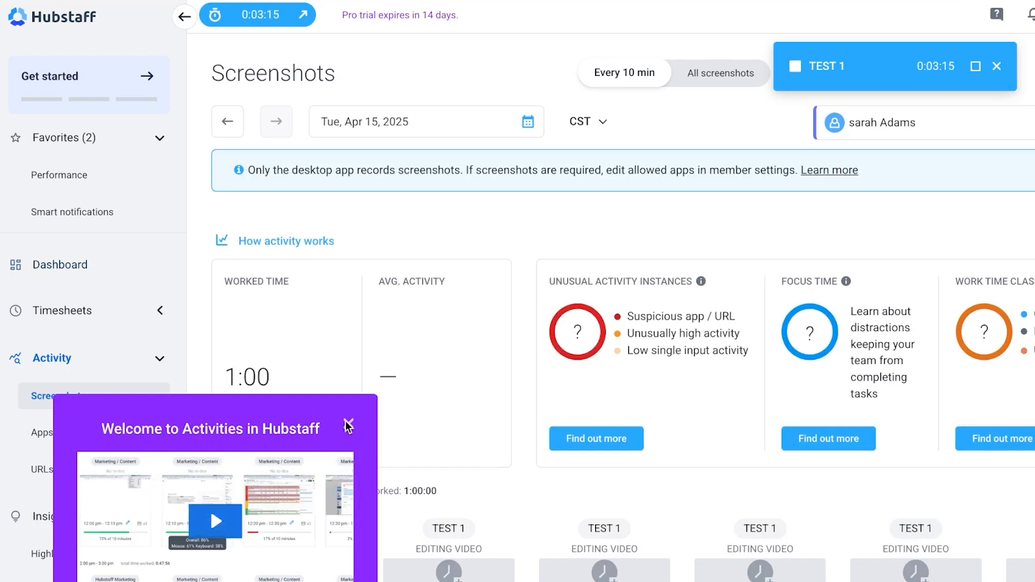
left_click(347, 426)
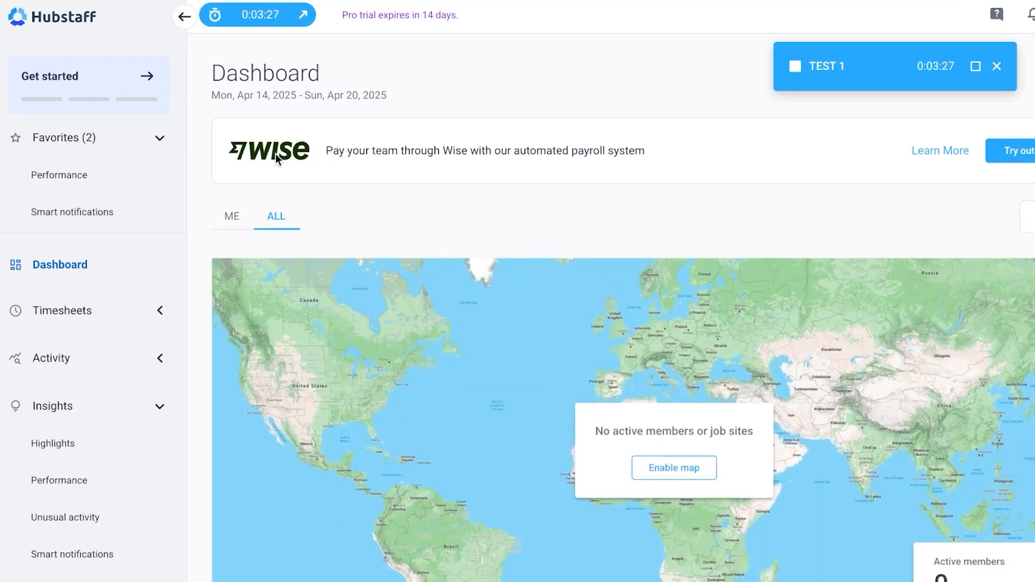
Step: Look over the available sections from the Dashboard and reopen the Schedules page to view the member's shift
scroll(80, 139, "down", 5)
scroll(80, 139, "up", 5)
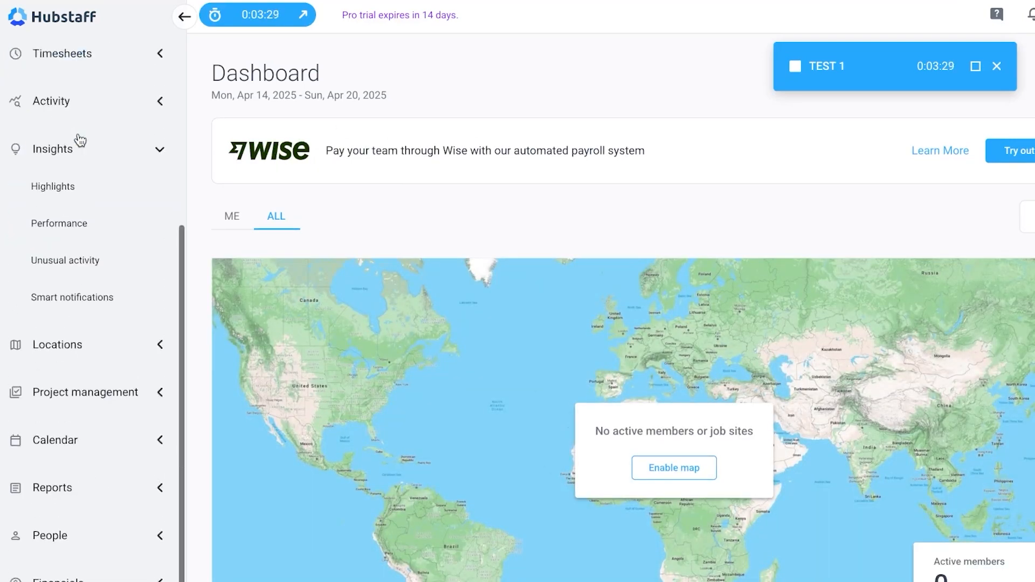
scroll(85, 84, "down", 5)
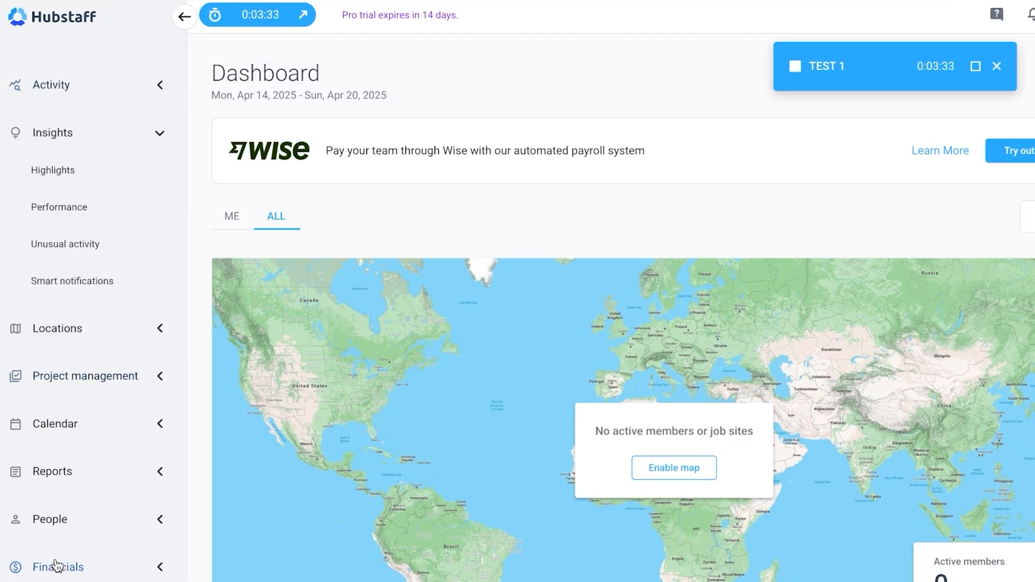
scroll(139, 164, "up", 5)
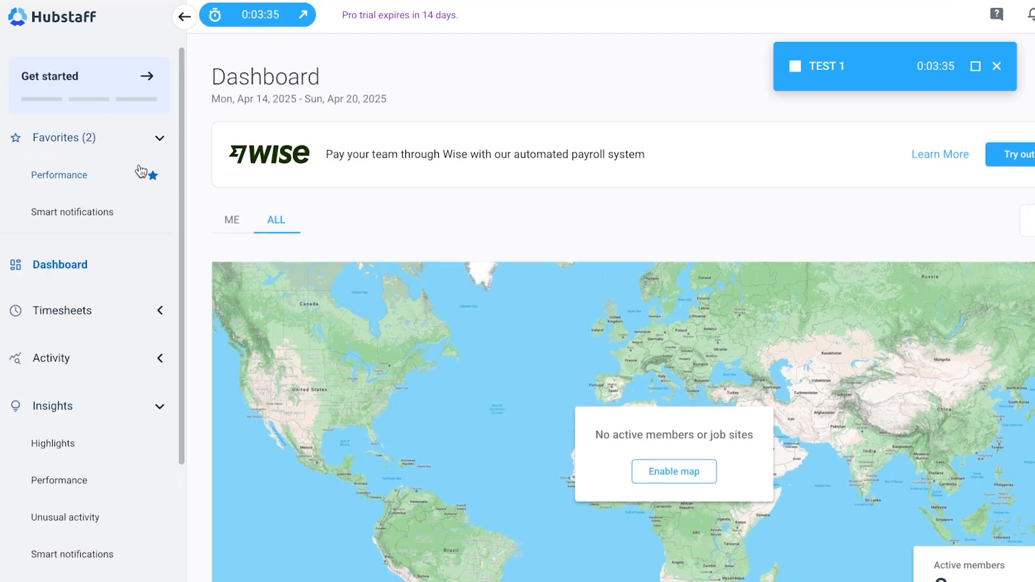
scroll(2, 474, "down", 1)
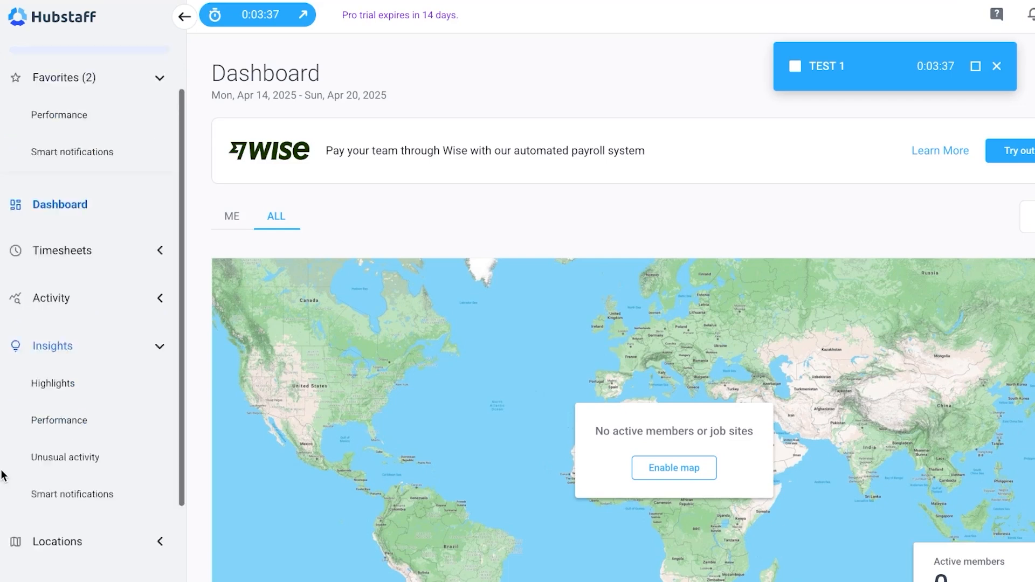
scroll(3, 473, "down", 4)
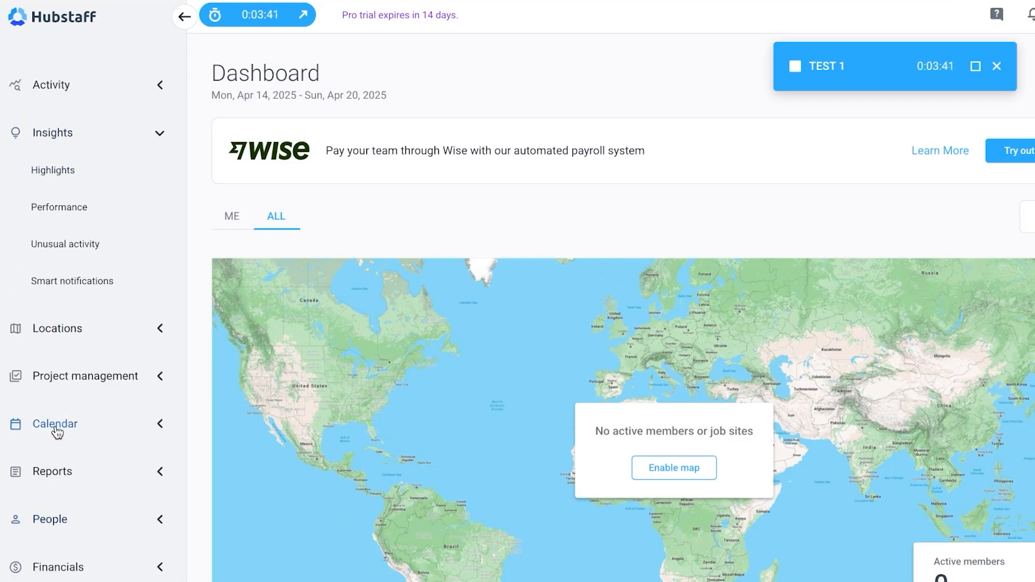
left_click(56, 426)
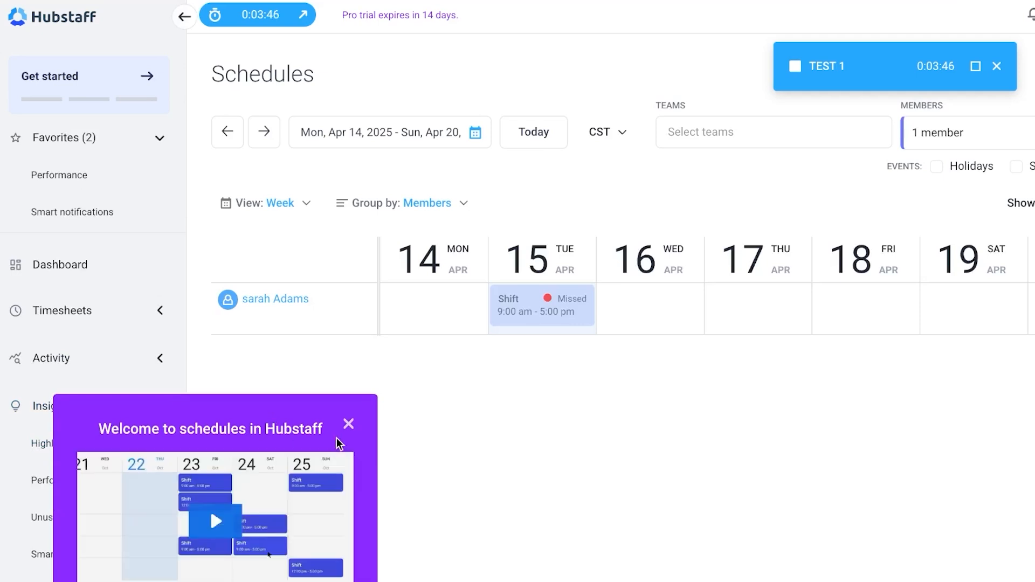
Step: Dismiss the Schedules welcome message and open the Payments report from the available reports
left_click(348, 426)
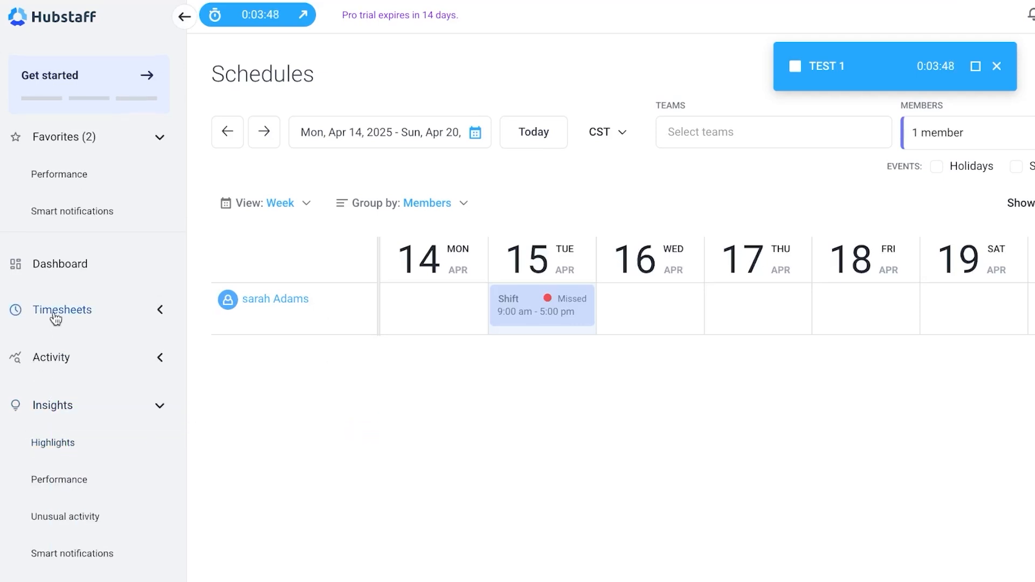
scroll(54, 319, "down", 2)
scroll(55, 318, "down", 4)
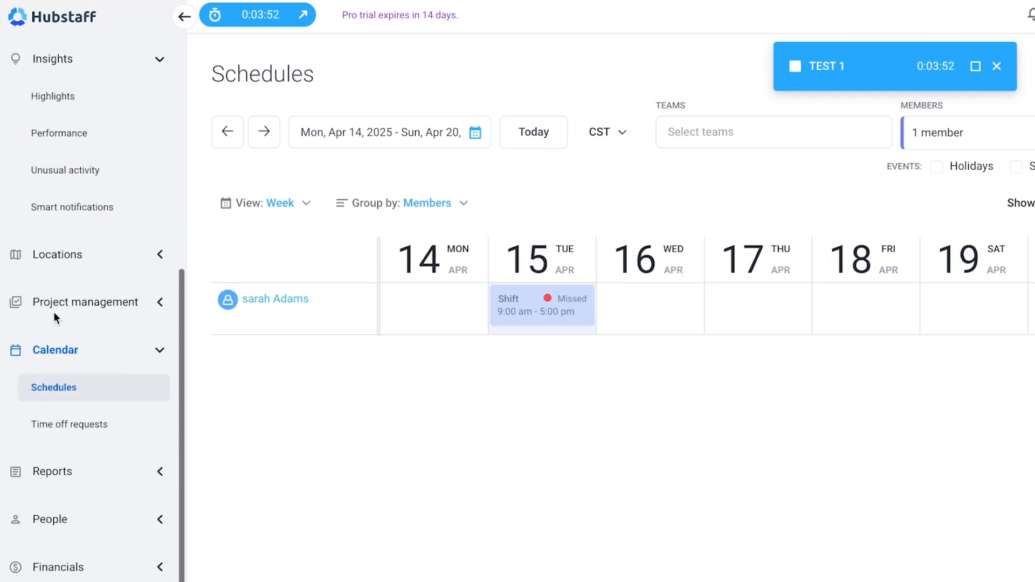
left_click(159, 474)
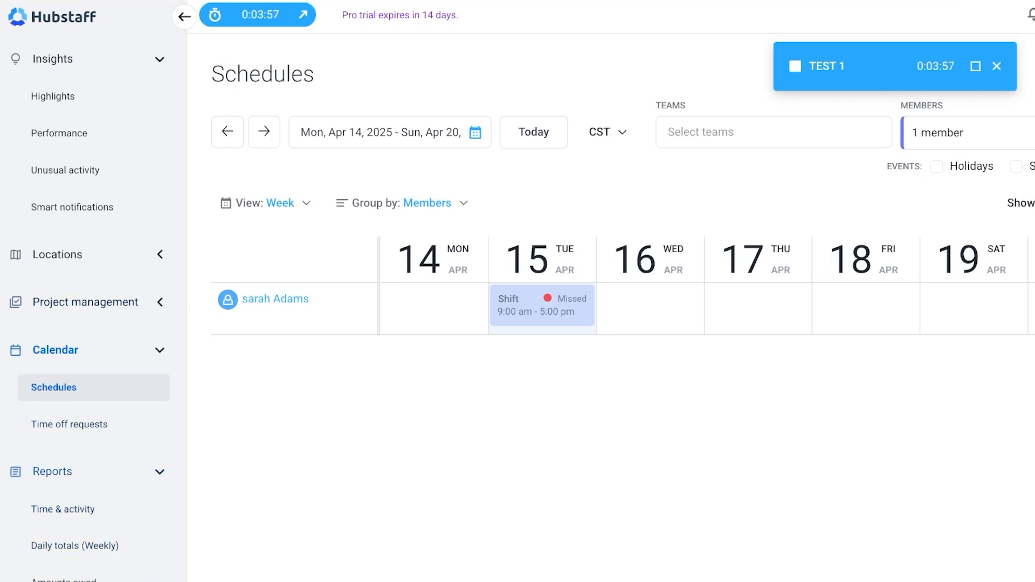
scroll(80, 493, "down", 2)
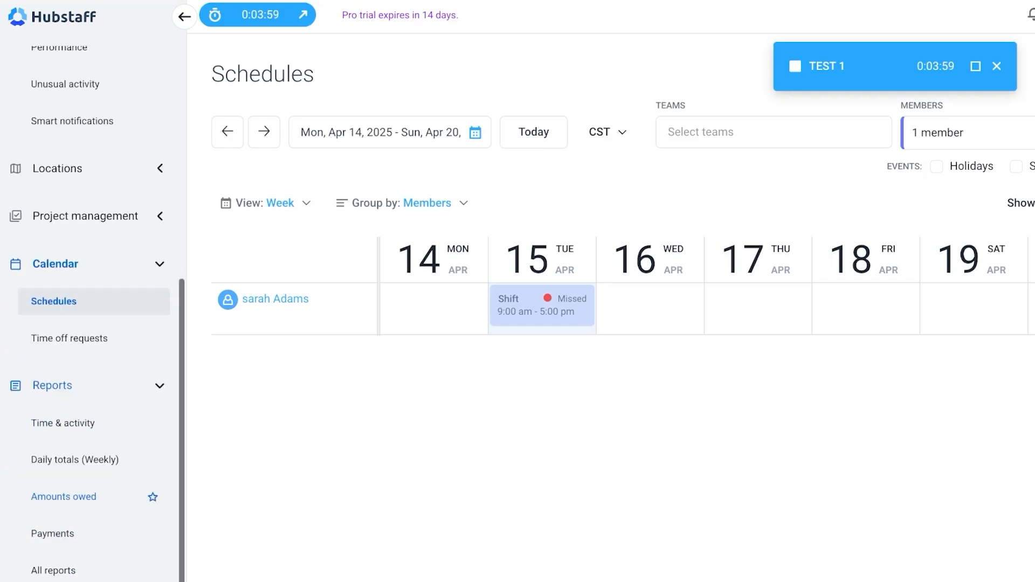
left_click(43, 539)
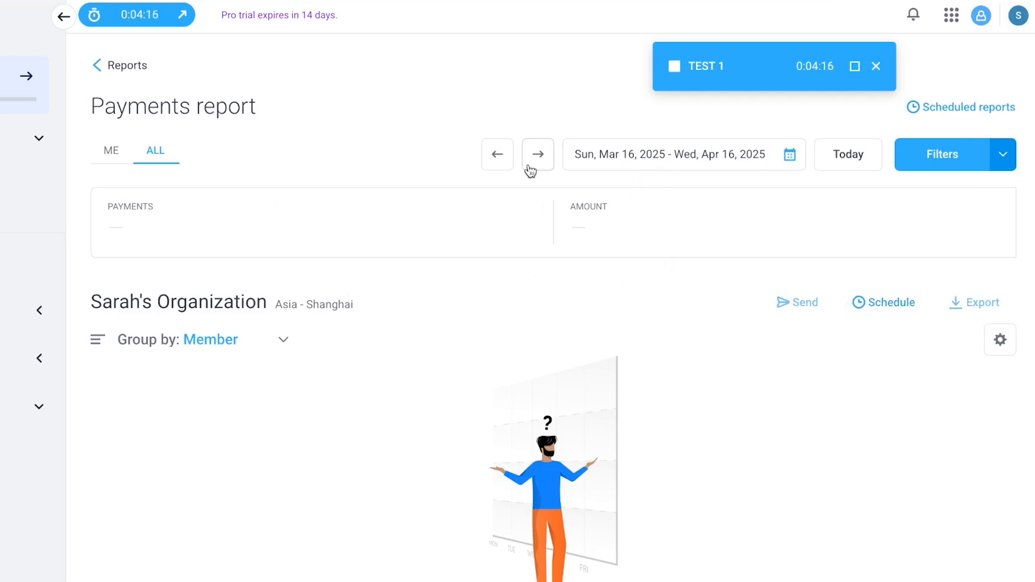
Step: Stop the running TEST 1 timer and view the member's daily timesheet for Tue, Apr 15, 2025
left_click(182, 19)
left_click(674, 66)
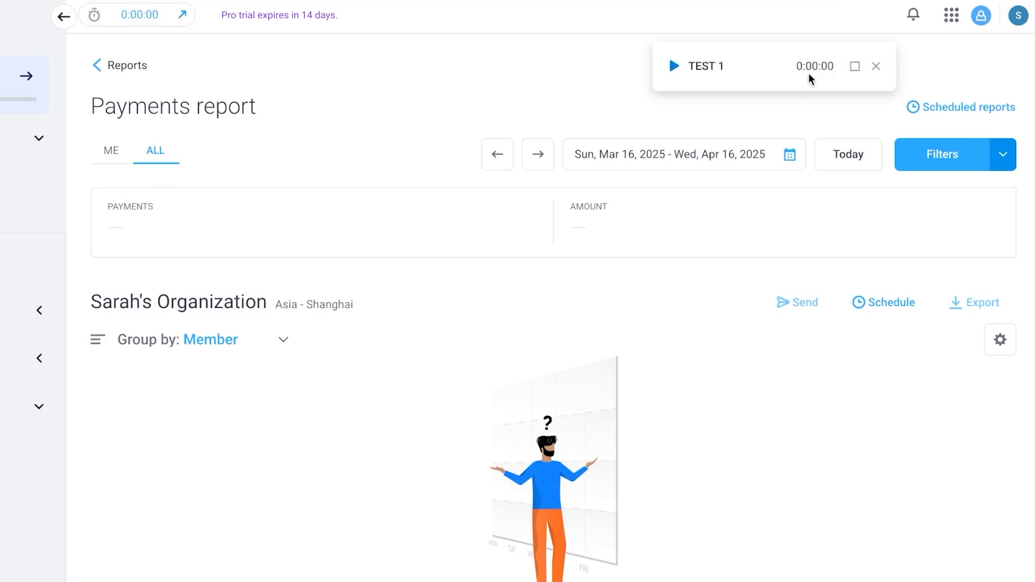
left_click(855, 68)
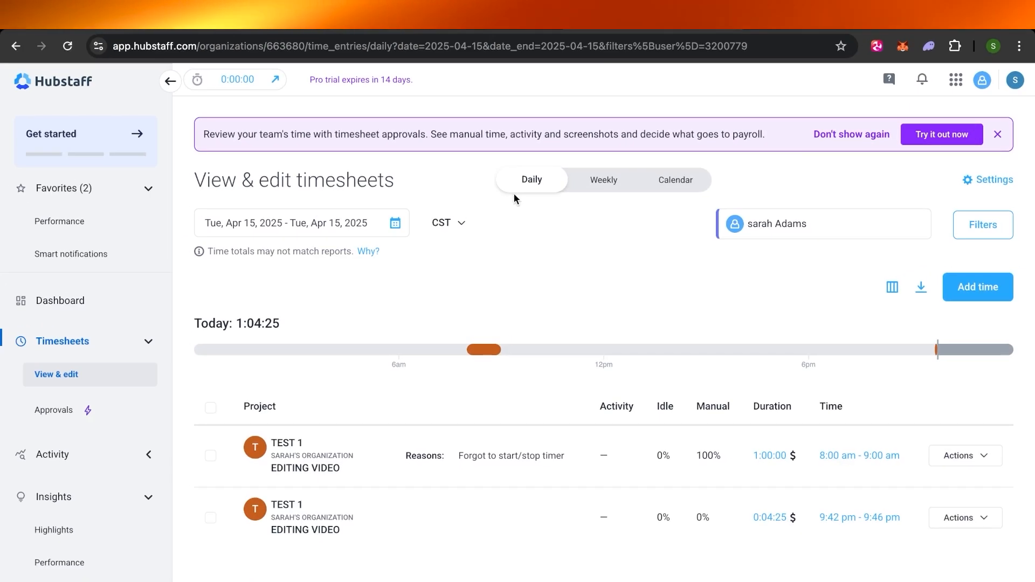
scroll(165, 218, "down", 5)
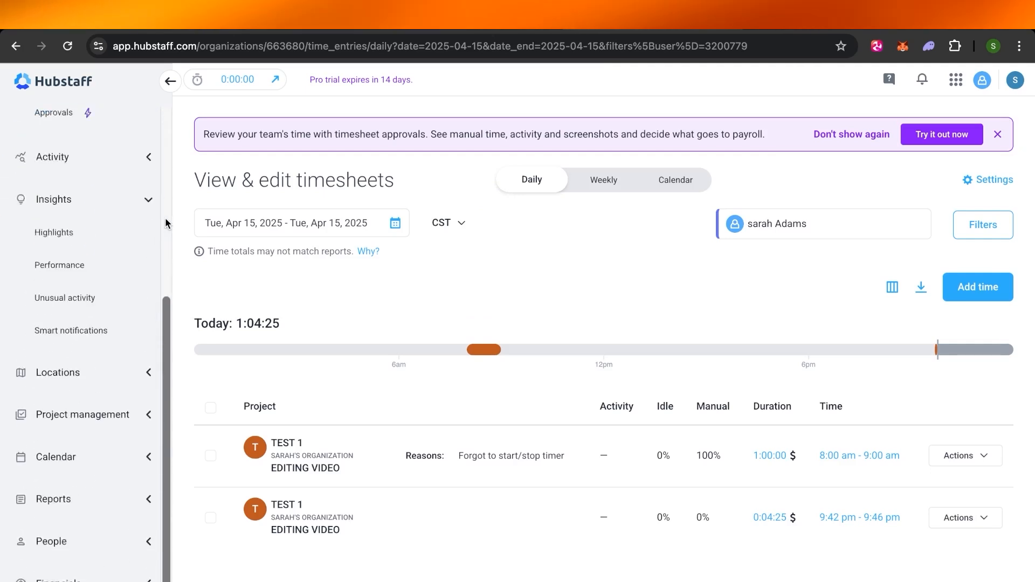
left_click_drag(168, 328, 244, 141)
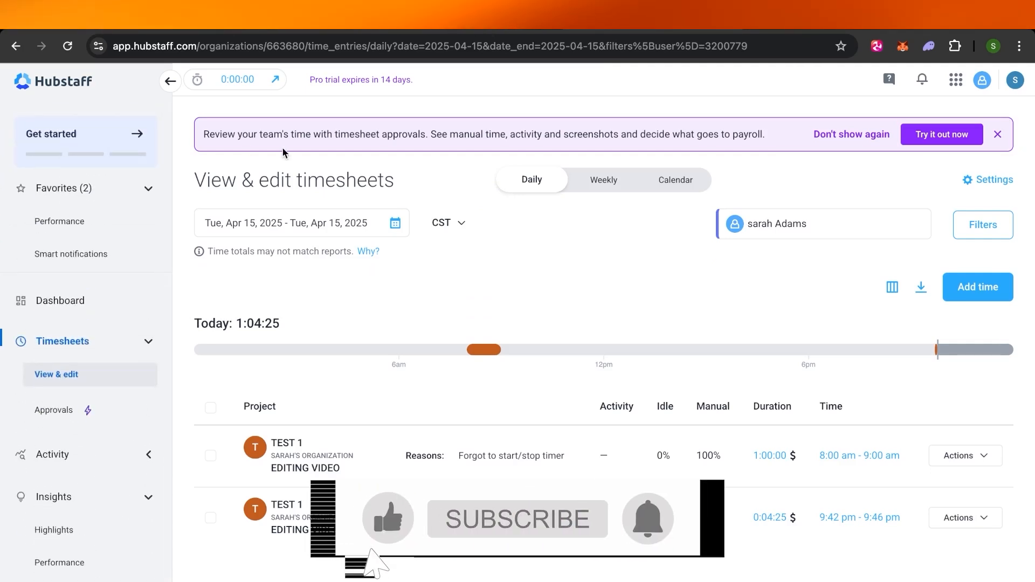